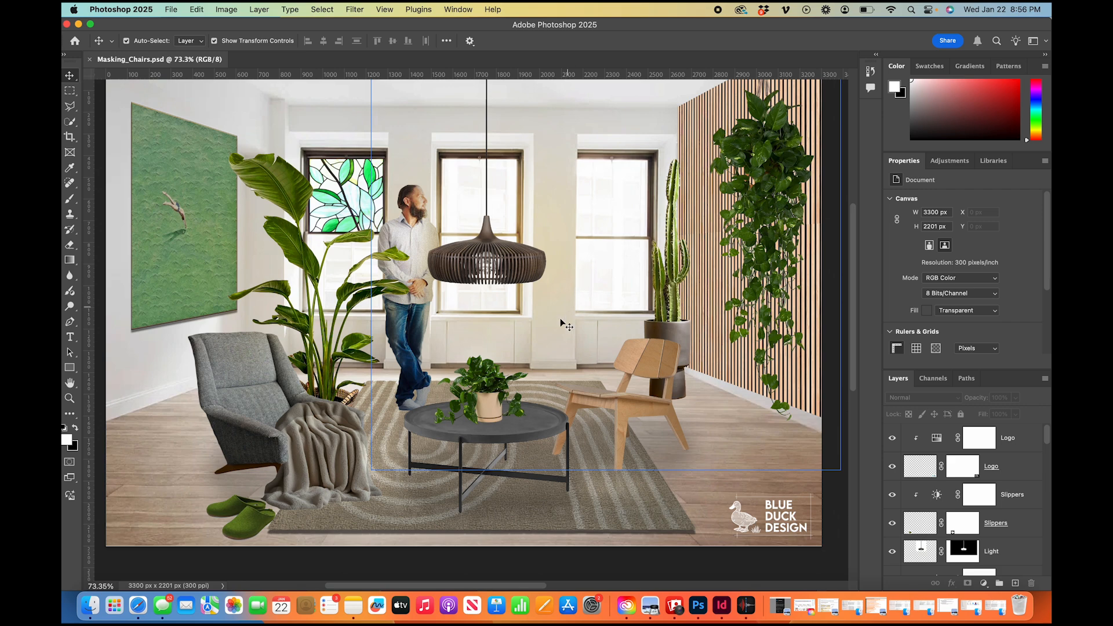
Look over the whole room composite and its layer stack, ending at the topmost Logo adjustment layer.
scroll(539, 345, up, 3)
scroll(539, 345, left, 2)
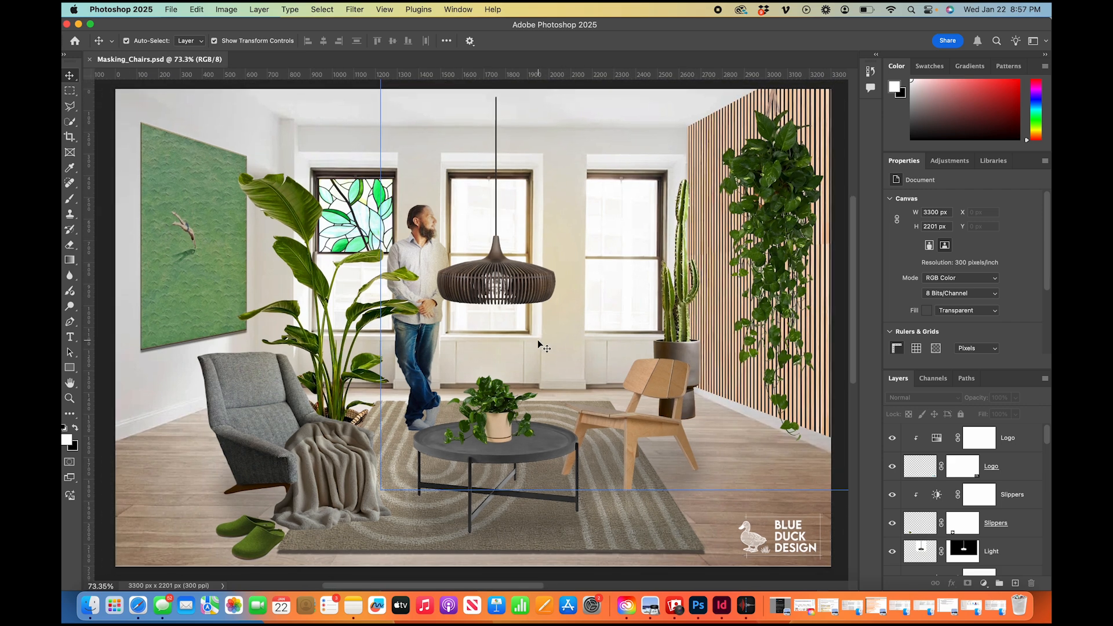
scroll(911, 490, down, 8)
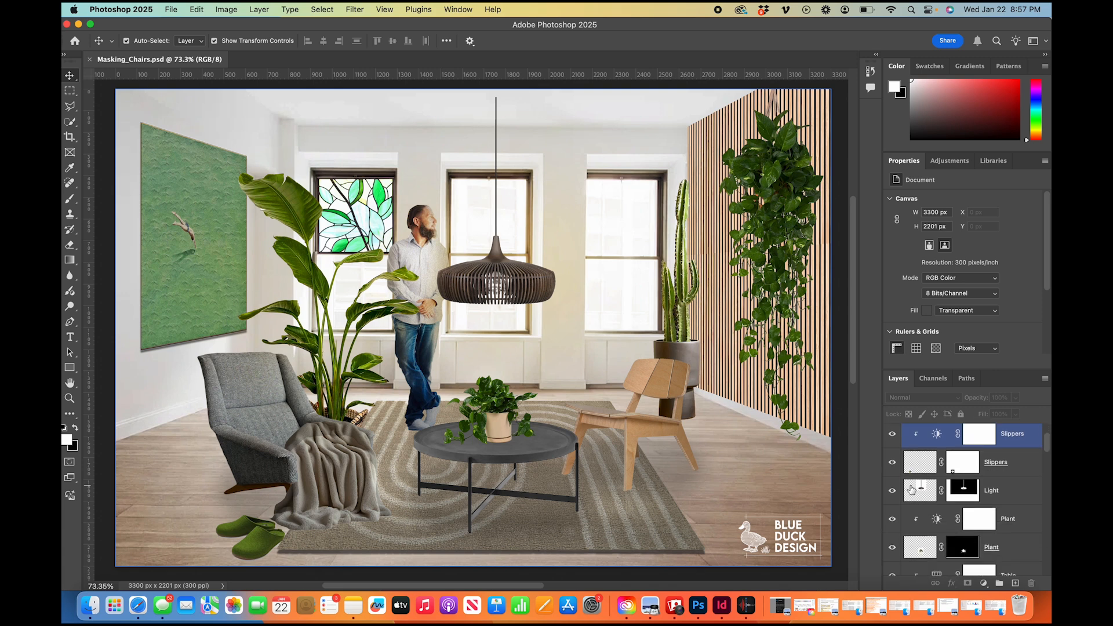
scroll(911, 490, down, 4)
click(911, 490)
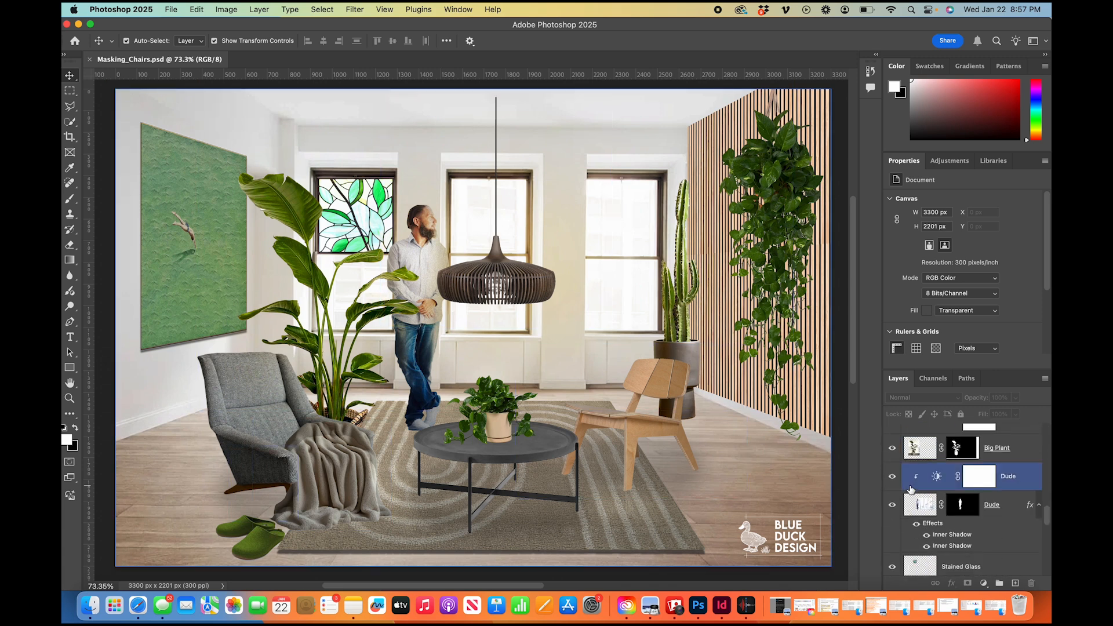
scroll(911, 490, up, 10)
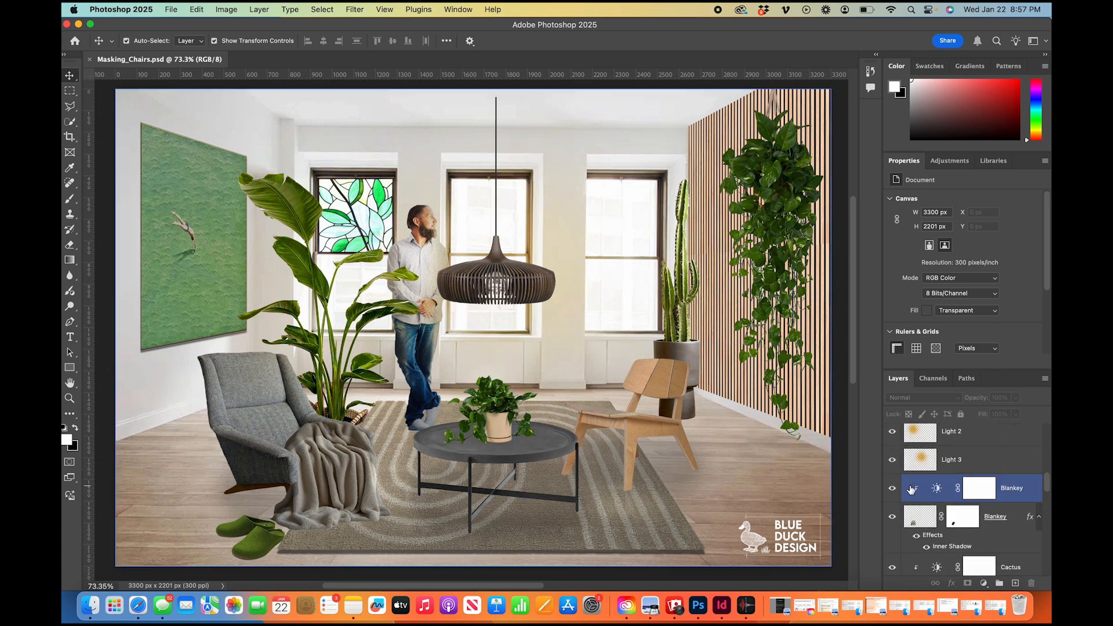
click(911, 490)
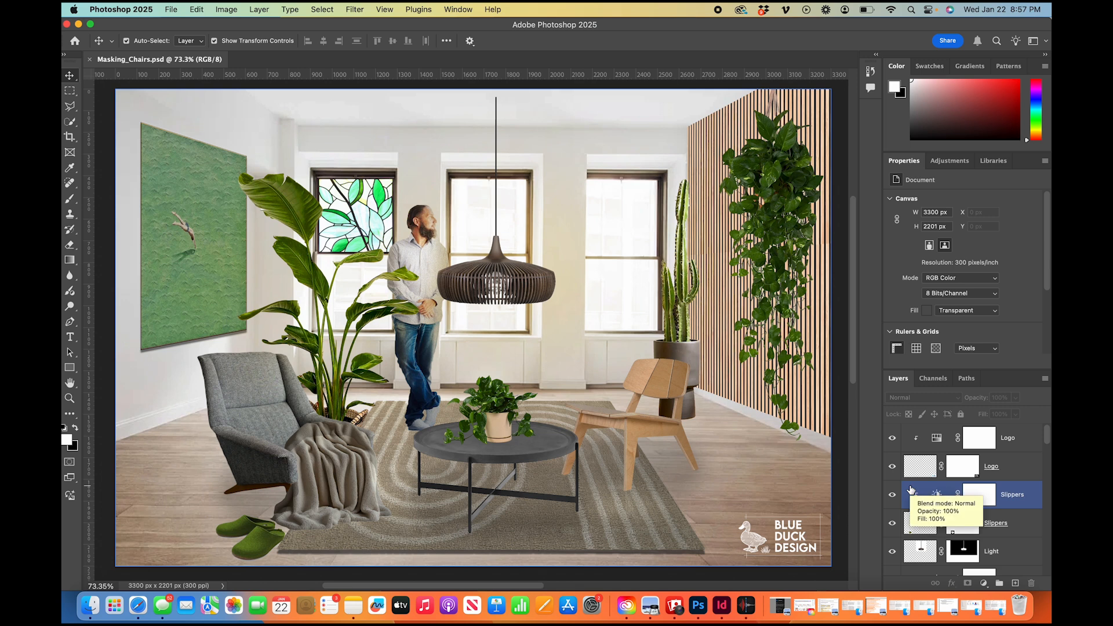
click(911, 439)
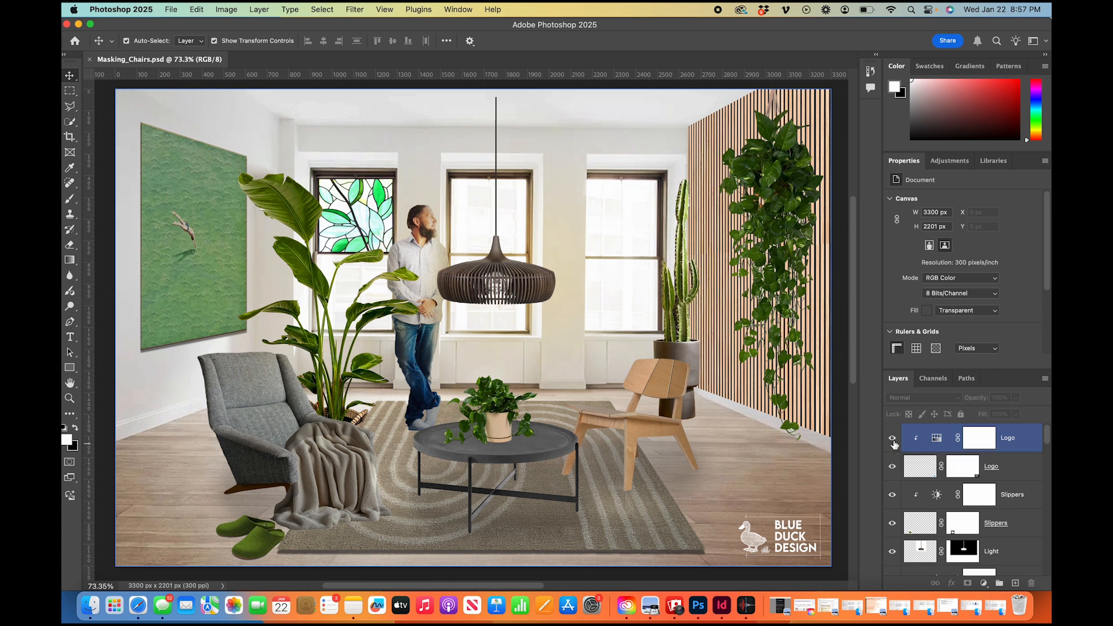
Hide the Logo and Slippers layers with their adjustment layers, and the Light layer holding the pendant lamp.
click(893, 438)
click(893, 466)
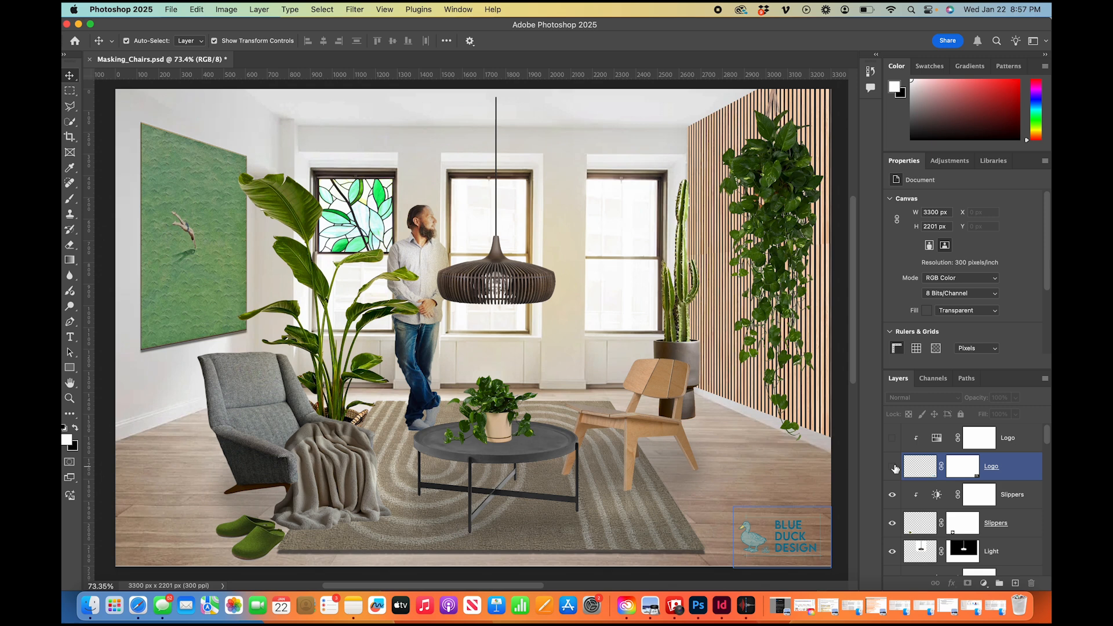
click(893, 495)
click(893, 524)
click(894, 551)
scroll(895, 554, down, 3)
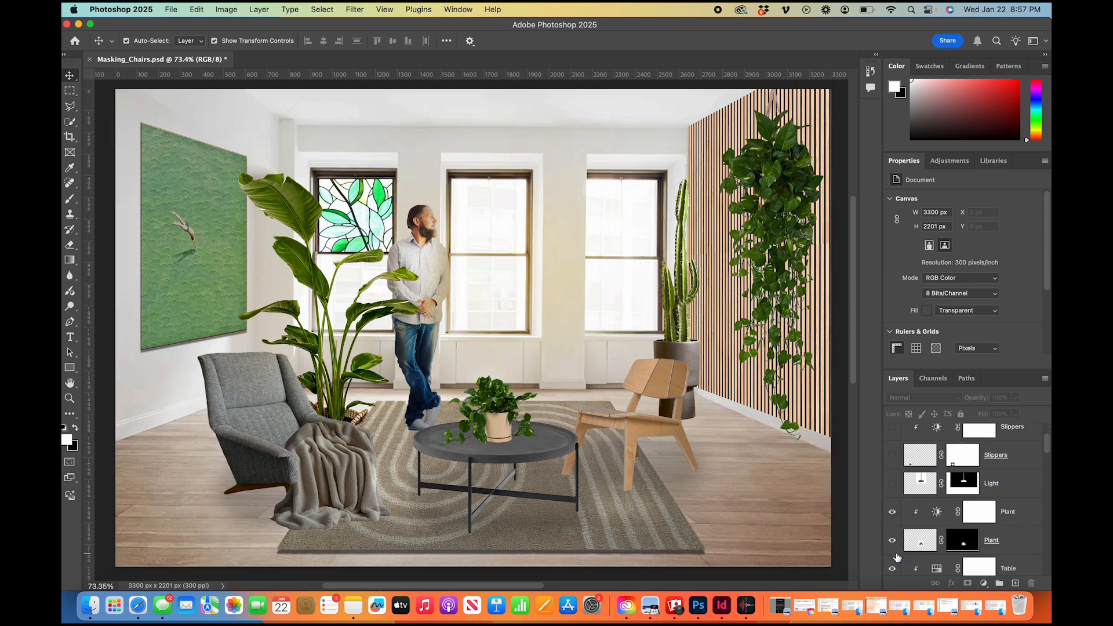
Hide the tabletop Plant and Table layers together with their clipped adjustment layers.
click(893, 505)
click(892, 533)
click(893, 562)
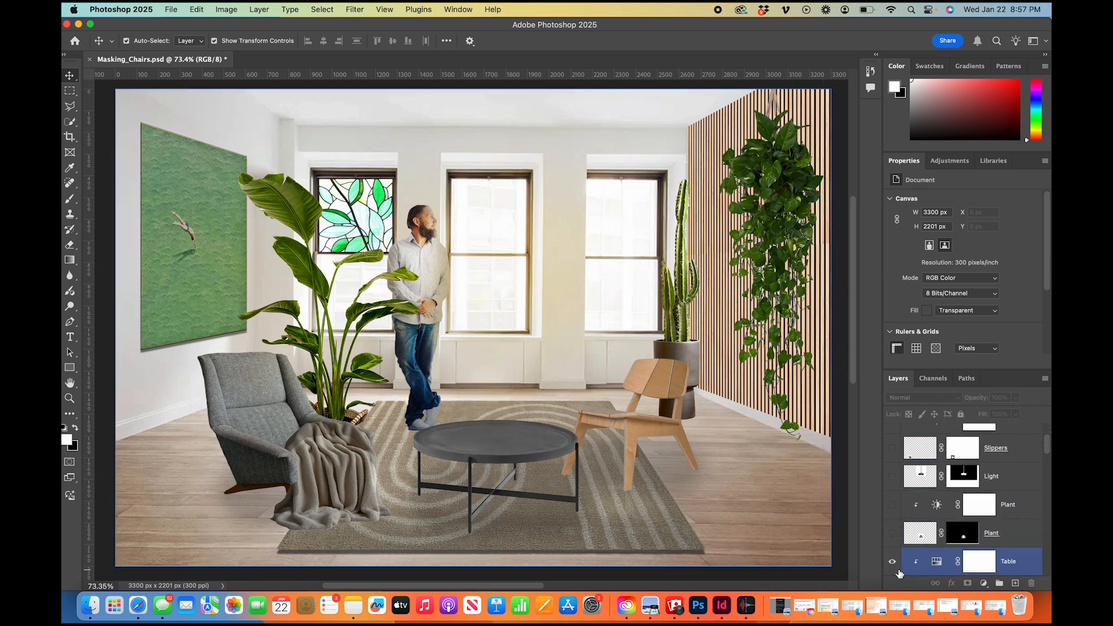
scroll(897, 571, down, 3)
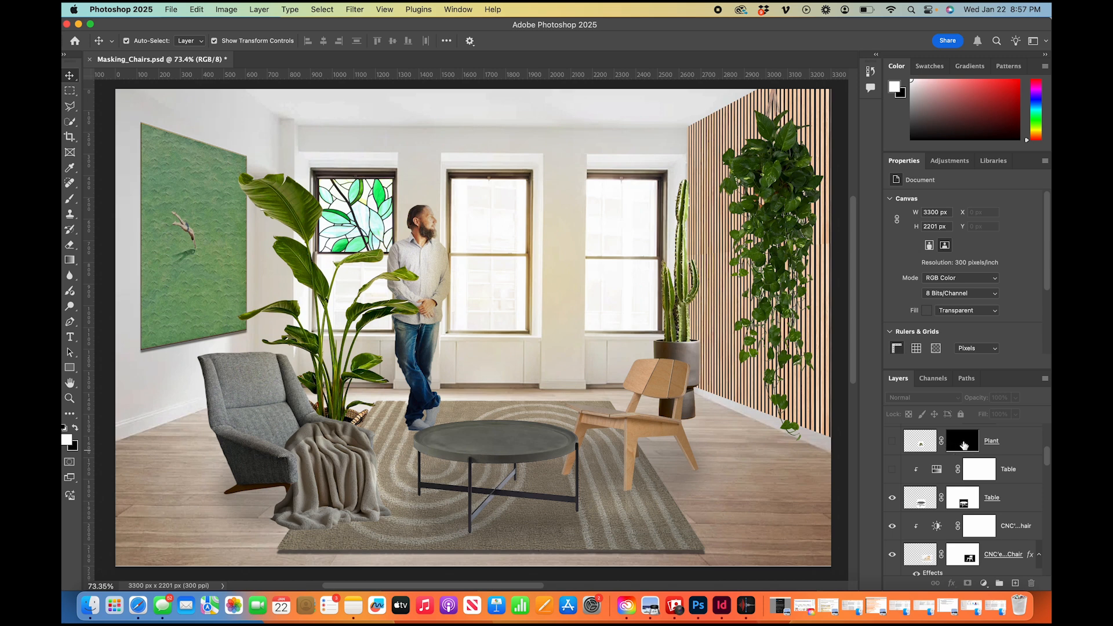
click(898, 500)
click(893, 498)
Hide the wooden CNC chair layer with its adjustment, and the Light 1, Light 2 and Light 3 glow layers.
scroll(894, 522, down, 2)
click(893, 493)
click(893, 545)
scroll(893, 545, down, 2)
click(893, 502)
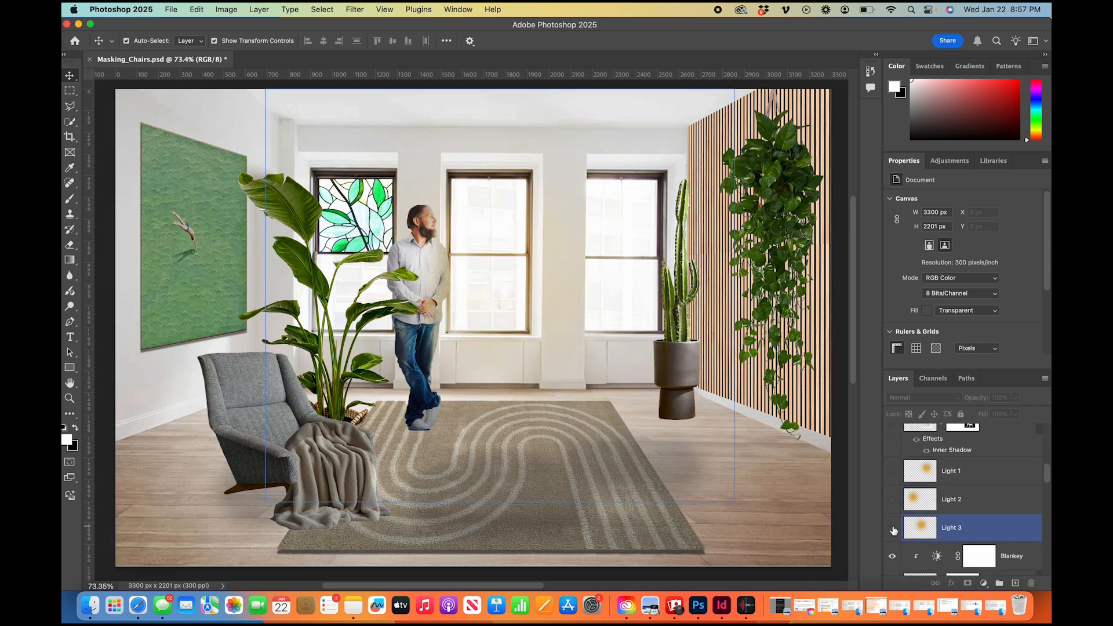
click(893, 528)
Hide the Blankey and Cactus layers together with their clipped adjustment layers.
click(893, 558)
scroll(893, 561, down, 3)
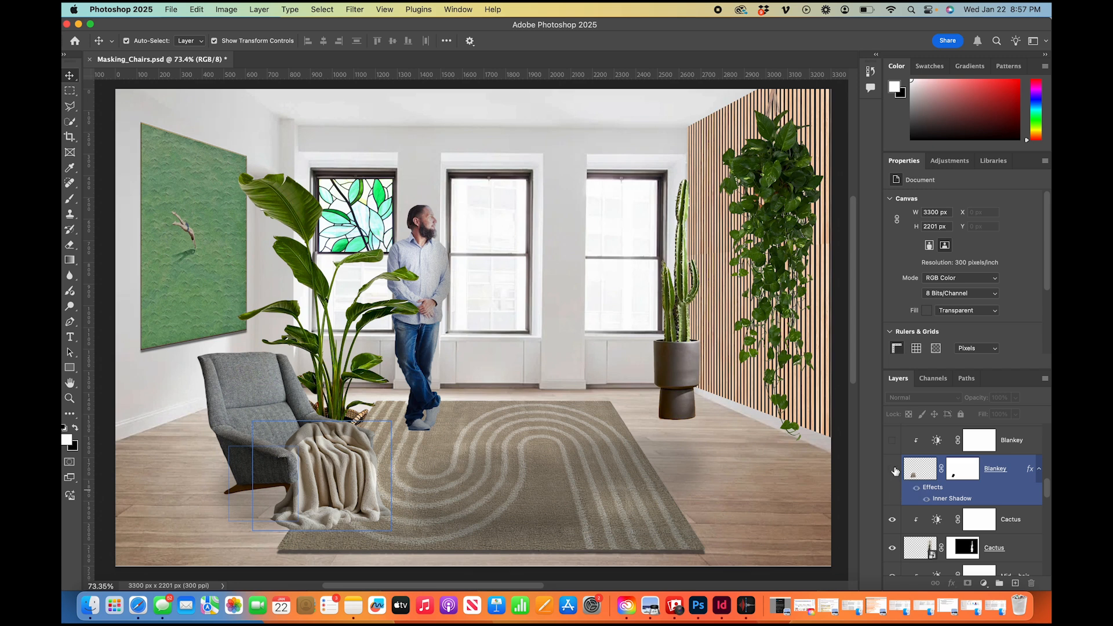
click(892, 468)
click(893, 520)
click(892, 548)
scroll(894, 554, down, 3)
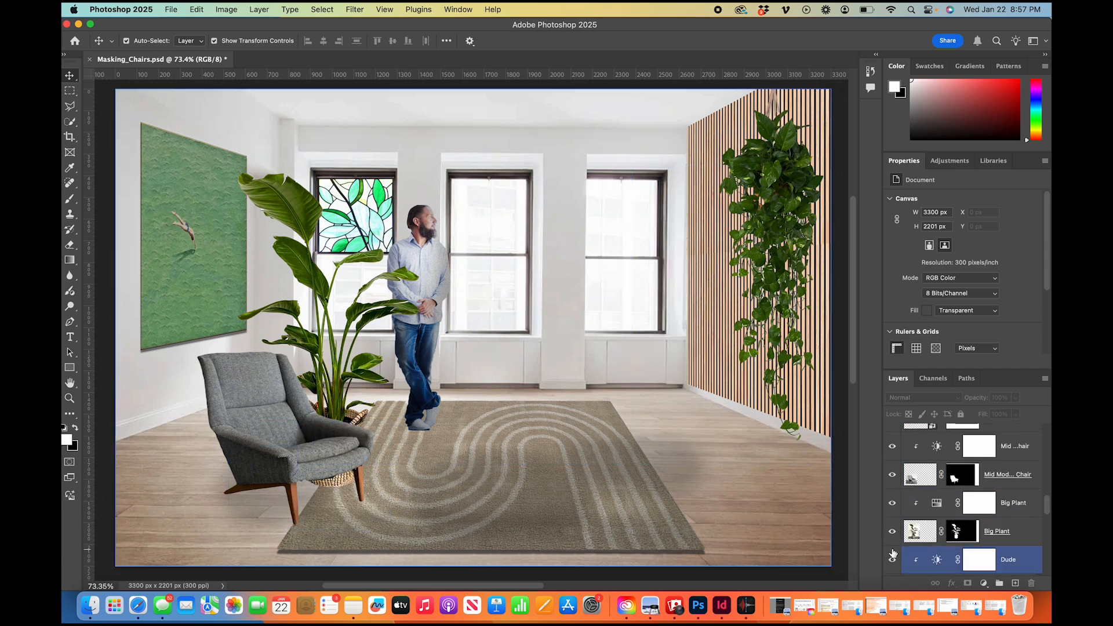
Hide the grey Mid Mod Chair layer and the potted Big Plant layer along with their adjustment layers.
click(892, 446)
click(892, 474)
click(893, 504)
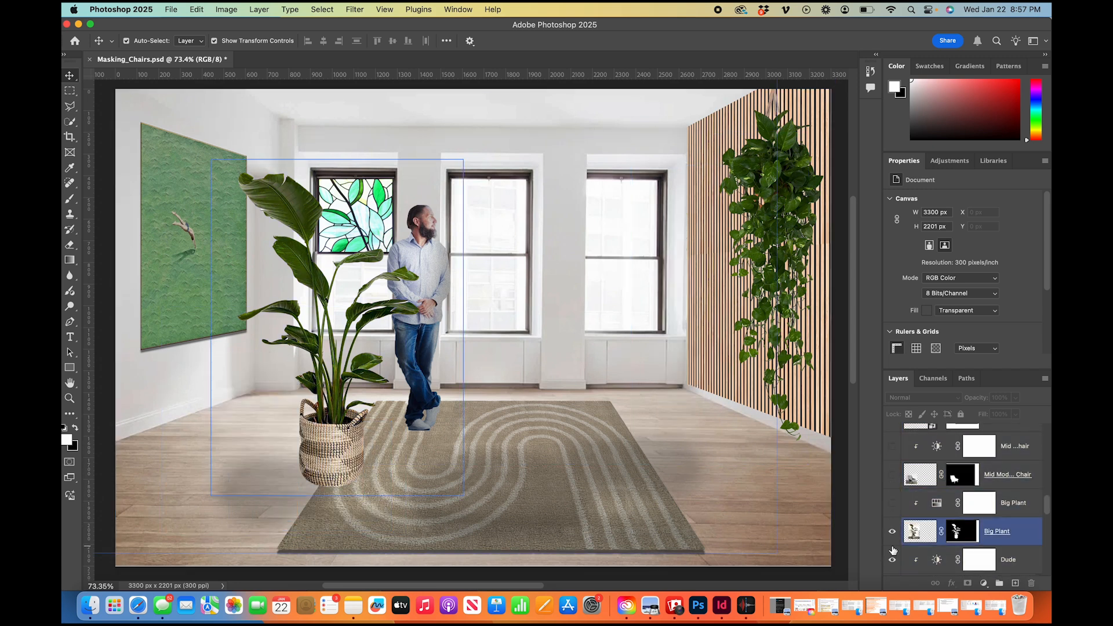
click(893, 531)
Hide the Dude layer with its adjustment, plus the Stained Glass and Art layers.
click(893, 559)
scroll(896, 522, down, 2)
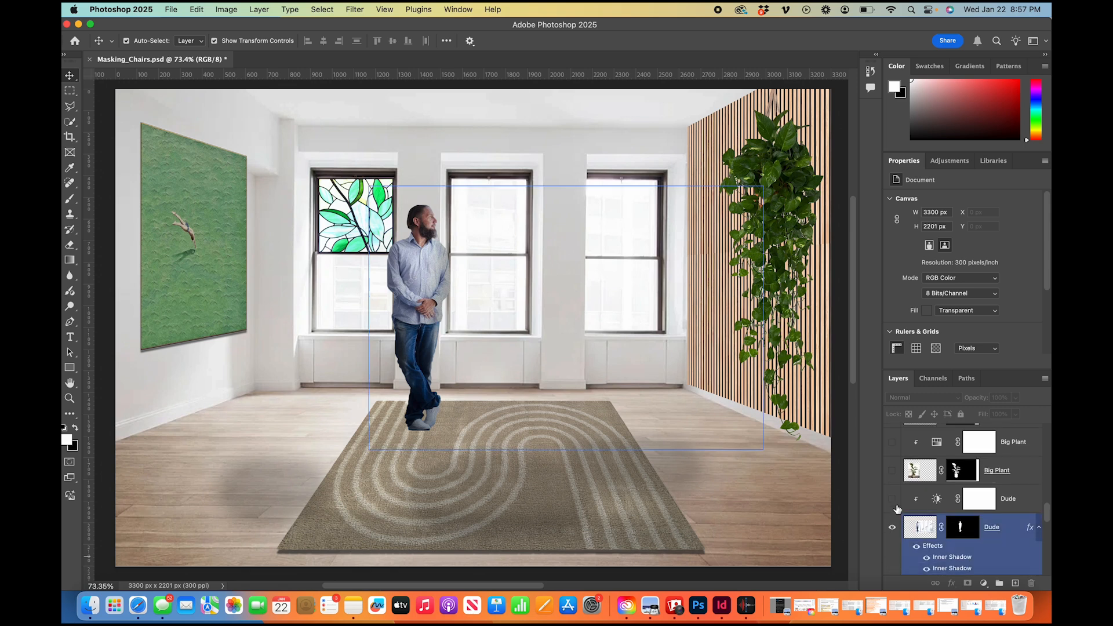
click(893, 527)
scroll(894, 522, down, 3)
click(892, 484)
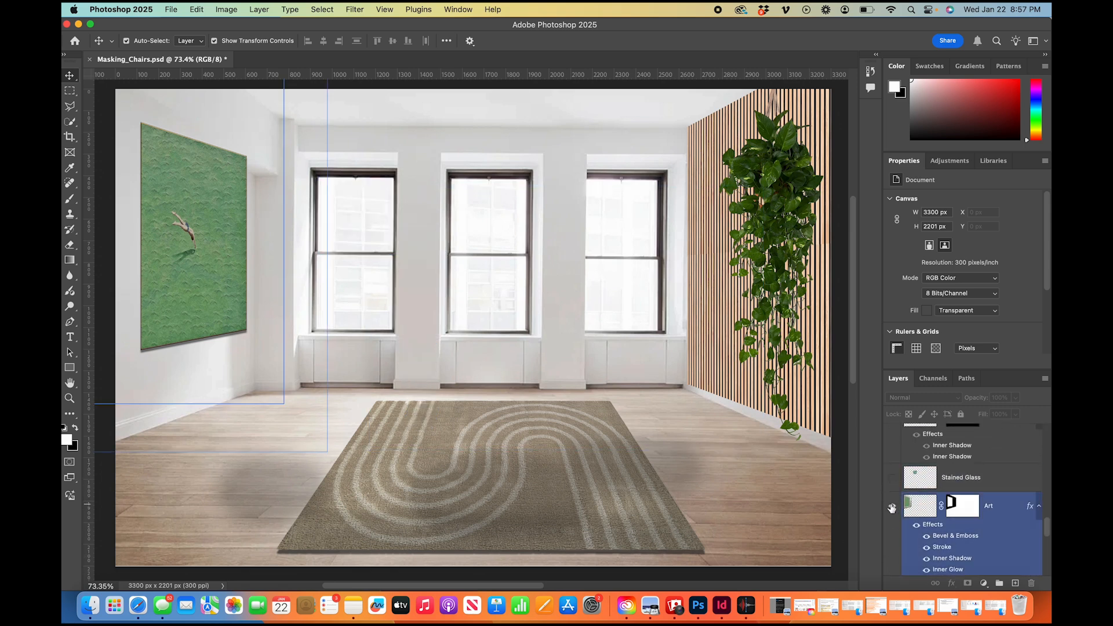
click(893, 506)
Hide the hanging Big Plant layer with its adjustment, and the Shadows layer.
scroll(893, 509, up, 3)
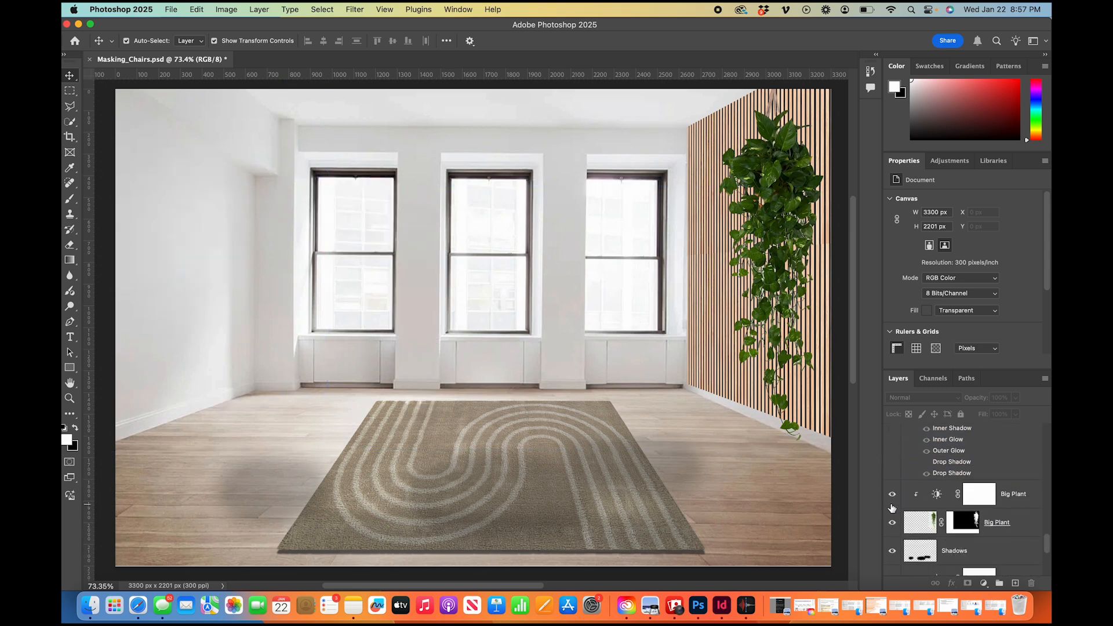
click(894, 523)
click(894, 523)
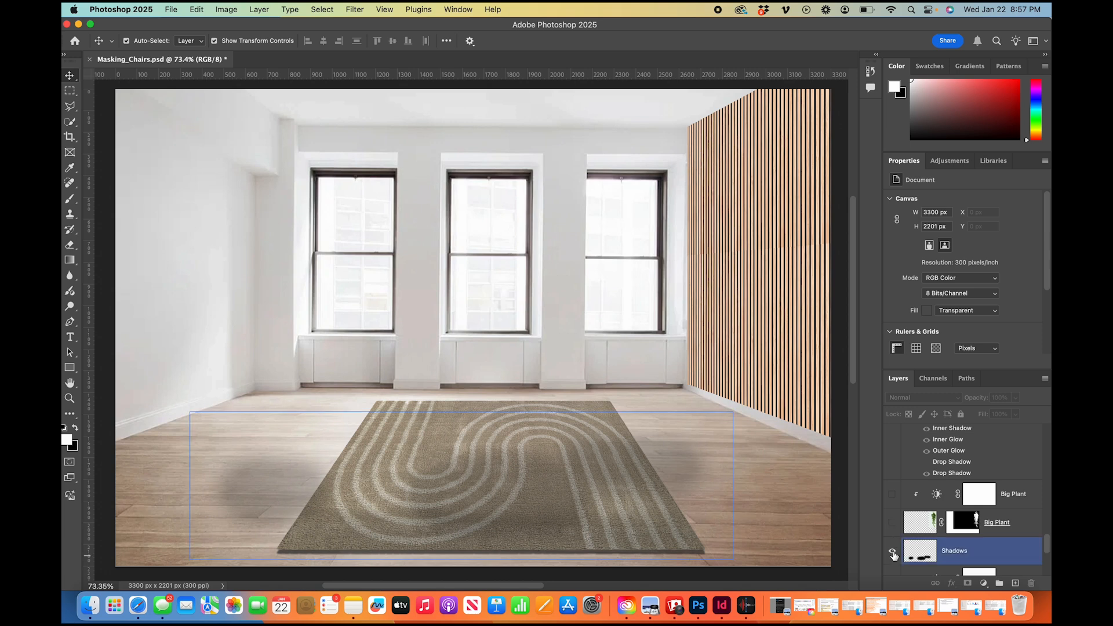
click(892, 551)
Hide the Rug layer with its adjustment and the Wood wall layer, leaving only the room backgrounds on.
scroll(894, 555, down, 3)
click(893, 479)
click(892, 508)
scroll(890, 507, down, 3)
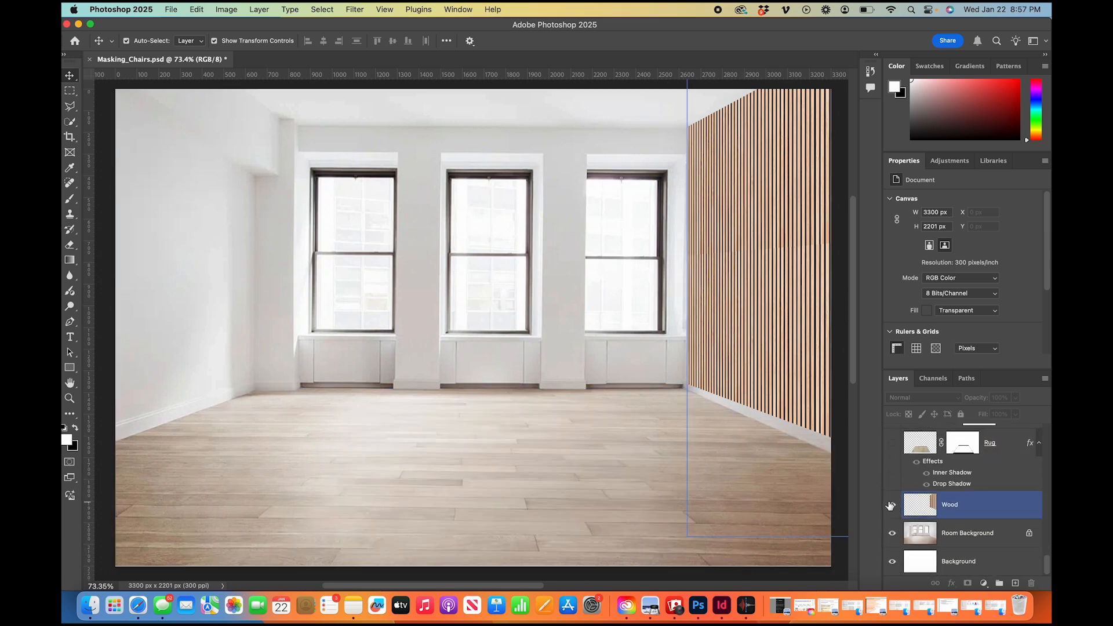
click(890, 505)
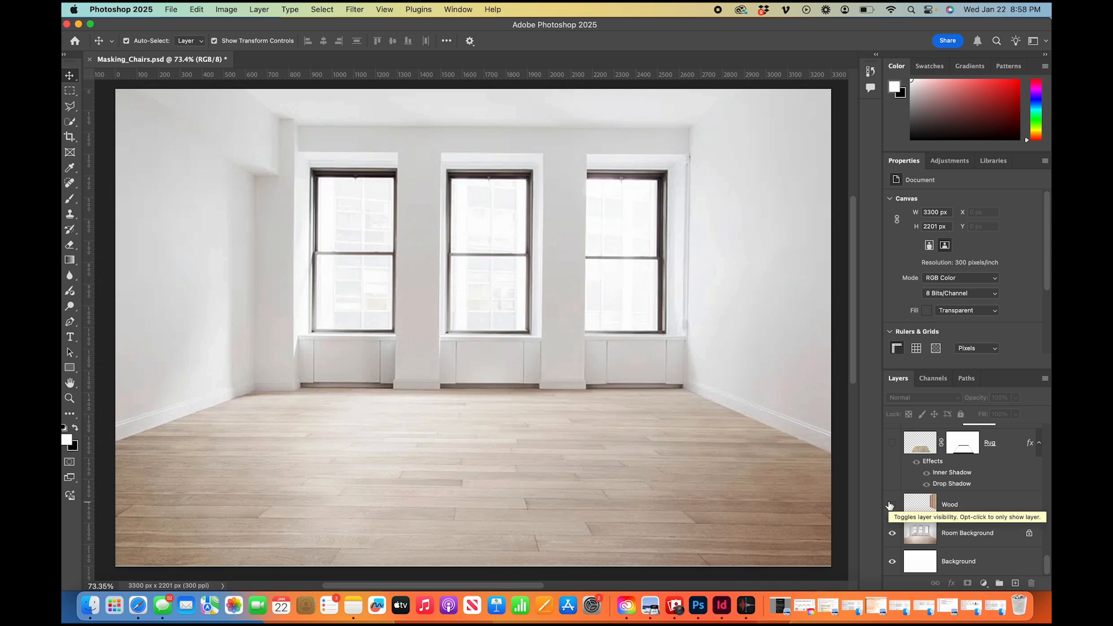
Show the Wood wall layer again, followed by the Rug layer and its clipped adjustment layer.
click(890, 505)
scroll(890, 507, up, 4)
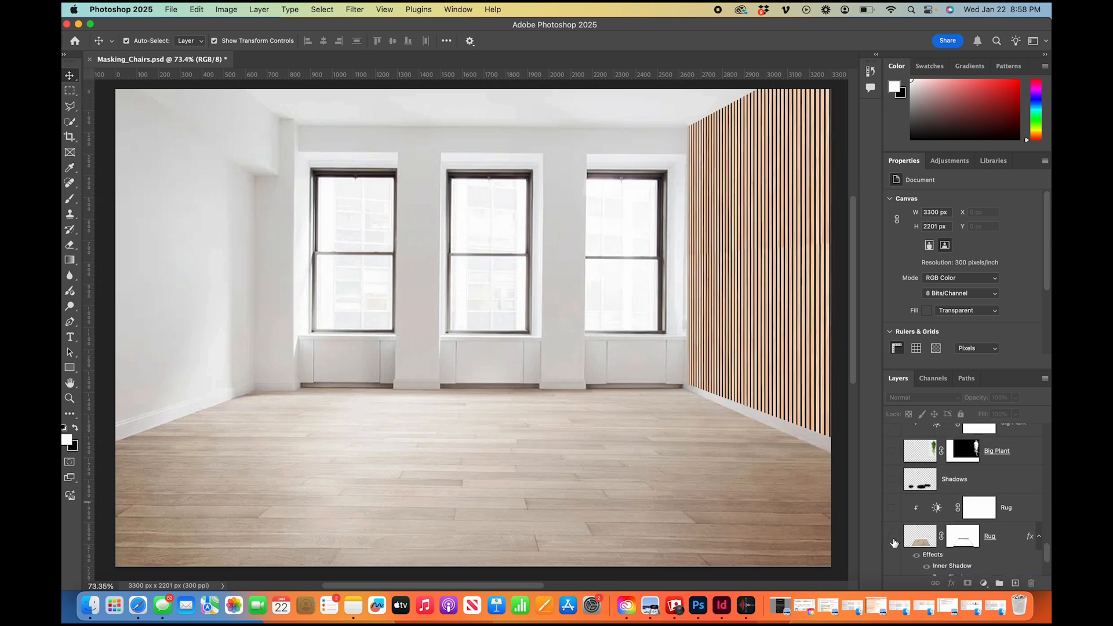
click(893, 537)
scroll(896, 540, down, 2)
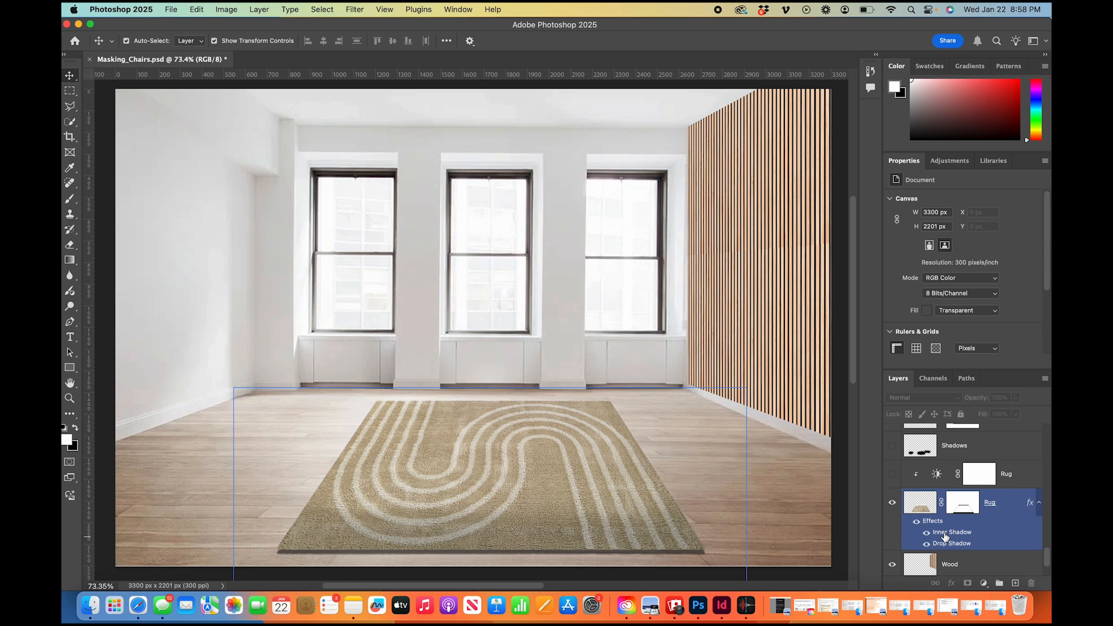
click(901, 481)
click(893, 475)
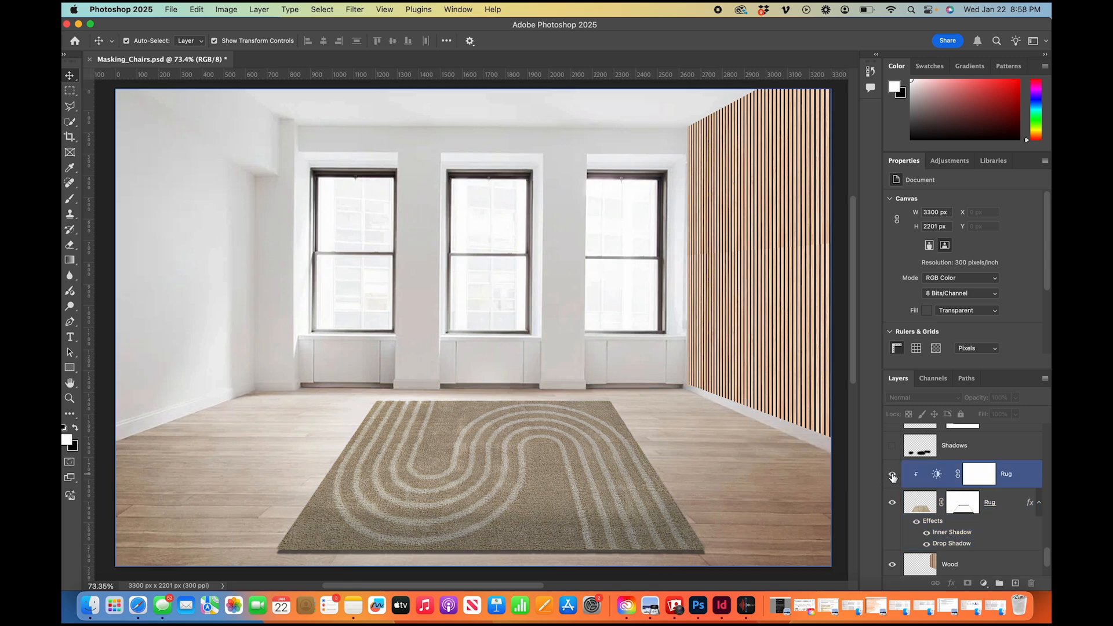
Show the Shadows layer and the hanging Big Plant layer with its adjustment.
scroll(893, 487, up, 3)
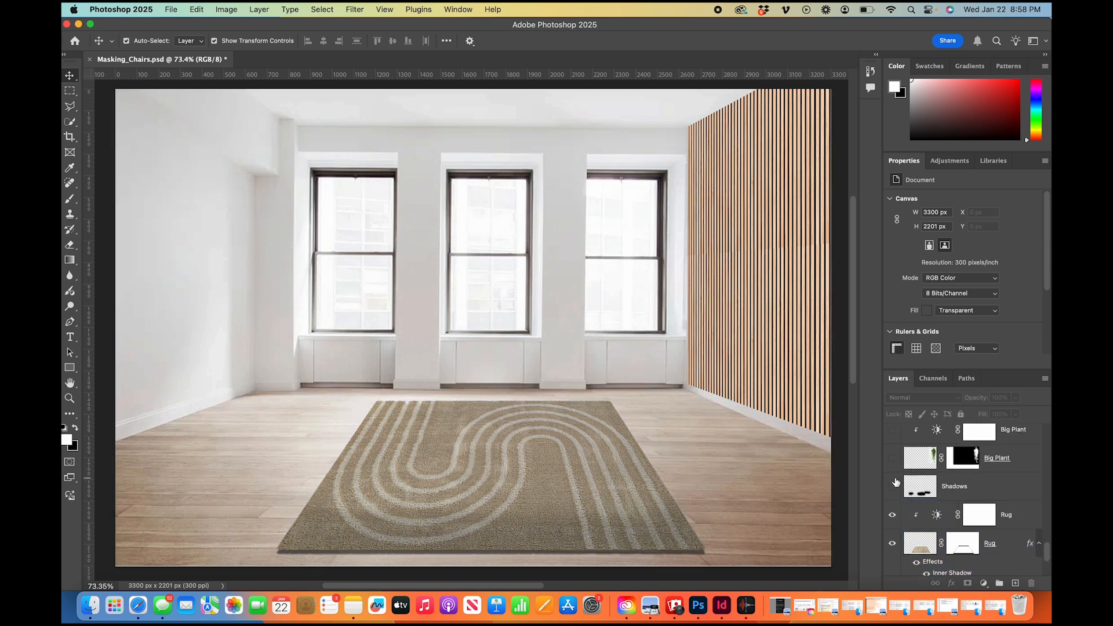
click(893, 498)
click(893, 469)
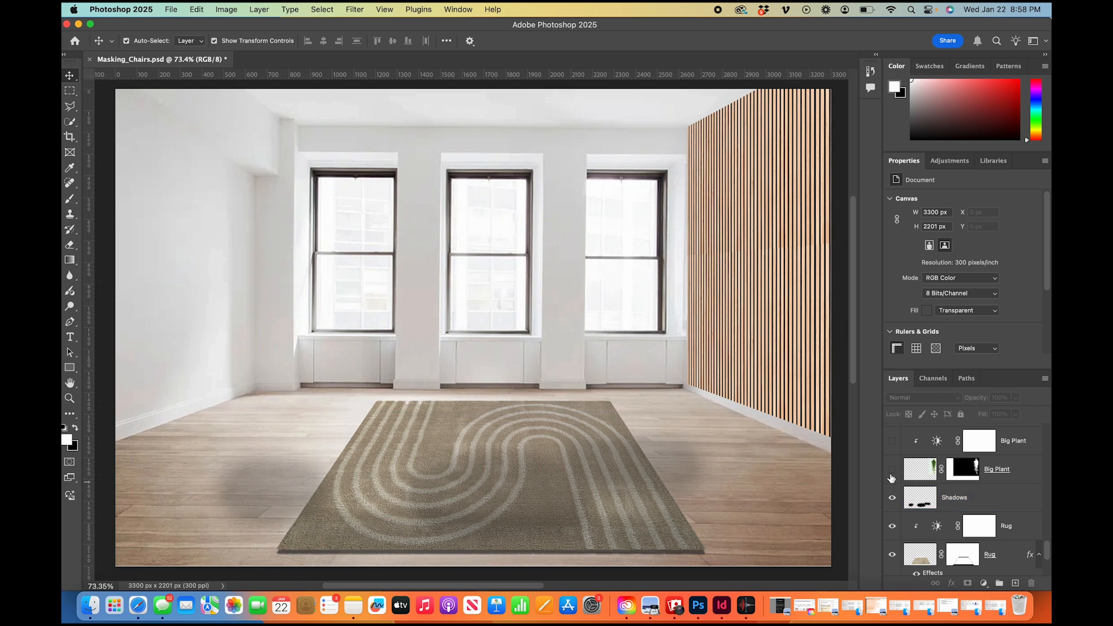
click(893, 441)
Show the Art layer on the side wall and the Stained Glass layer in the window.
scroll(893, 481, up, 5)
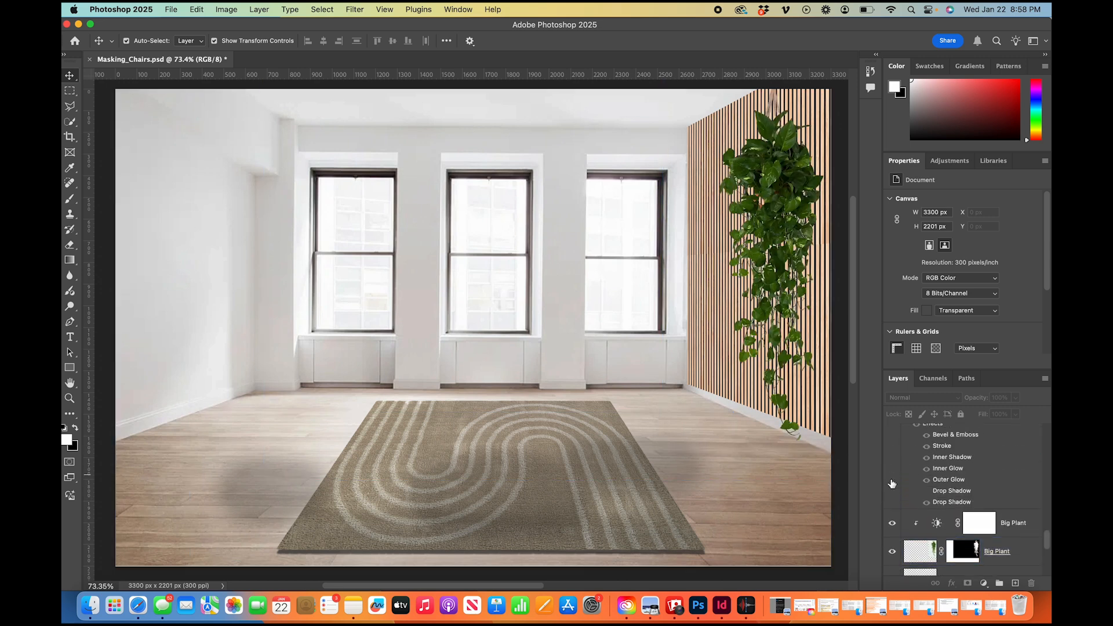
click(893, 488)
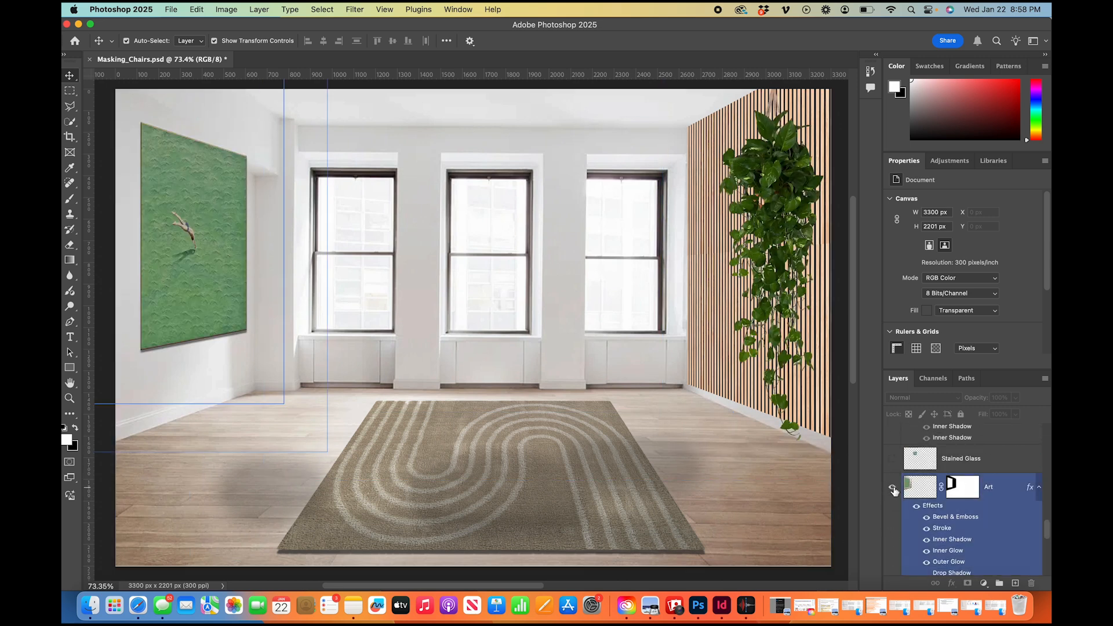
scroll(955, 559, up, 4)
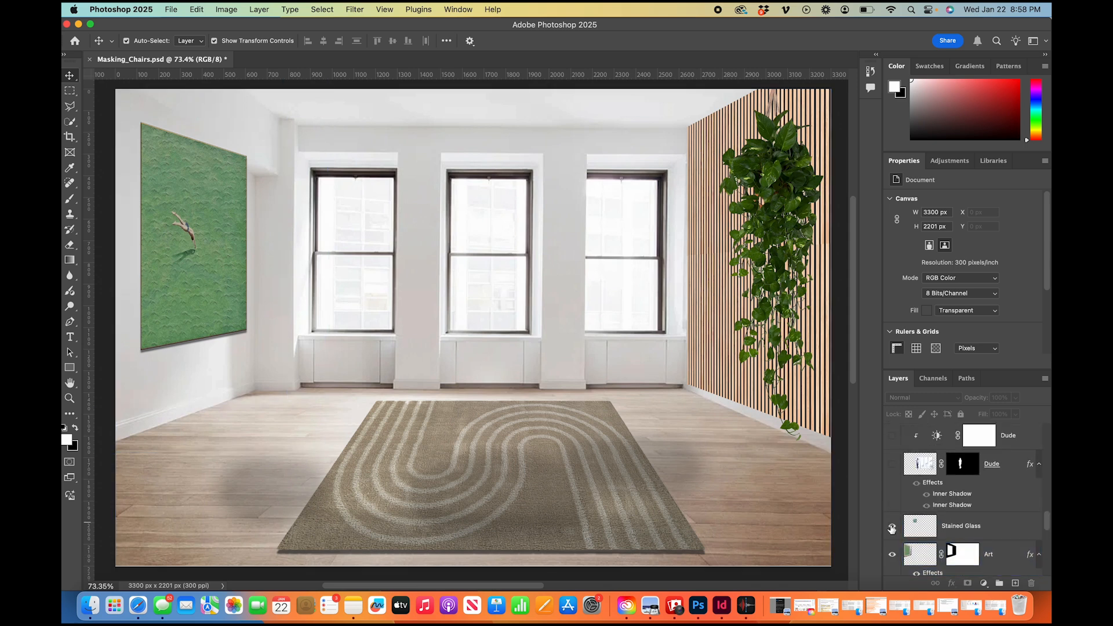
click(893, 529)
Show the Dude layer and its clipped adjustment layer.
scroll(894, 503, up, 1)
click(893, 502)
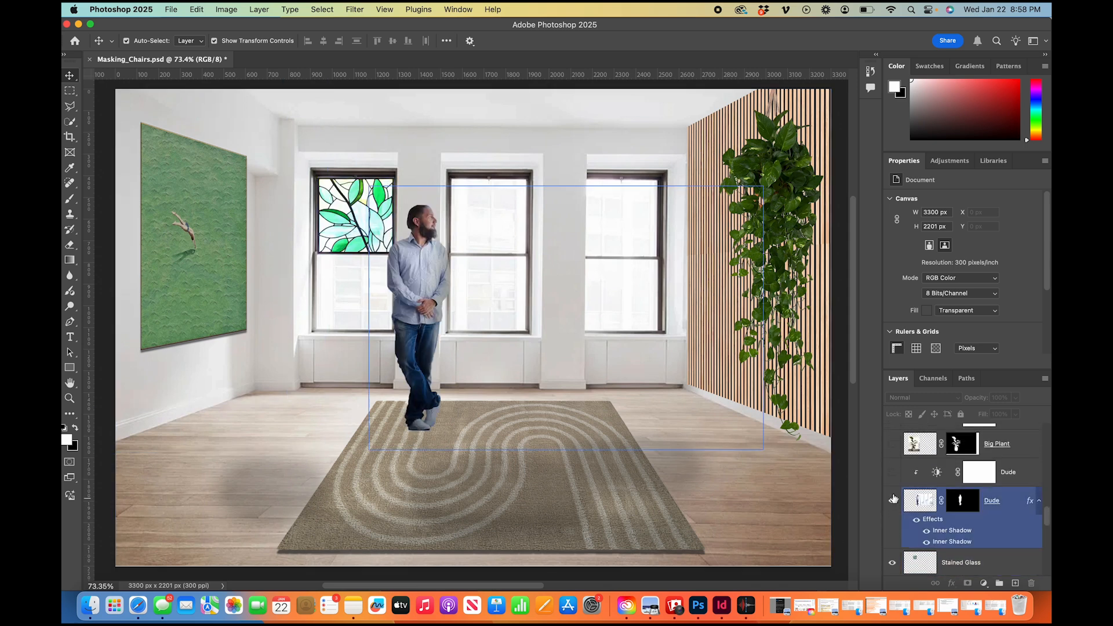
click(892, 472)
scroll(892, 470, up, 1)
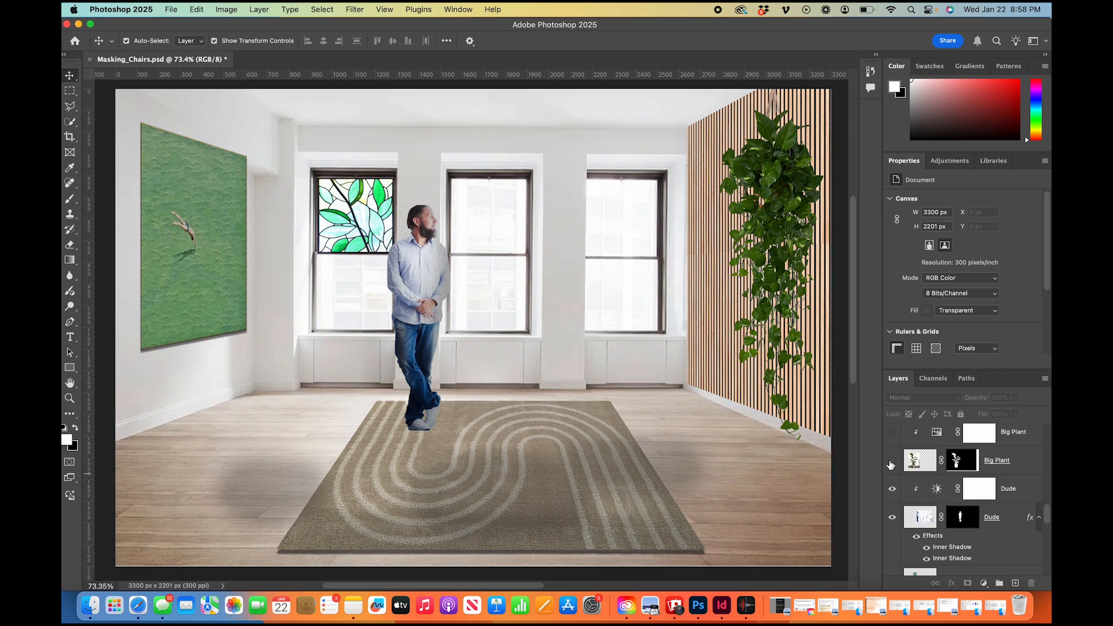
Show the potted Big Plant layer and toggle its adjustment to compare the effect, leaving the adjustment on.
click(892, 463)
scroll(892, 464, up, 1)
click(892, 466)
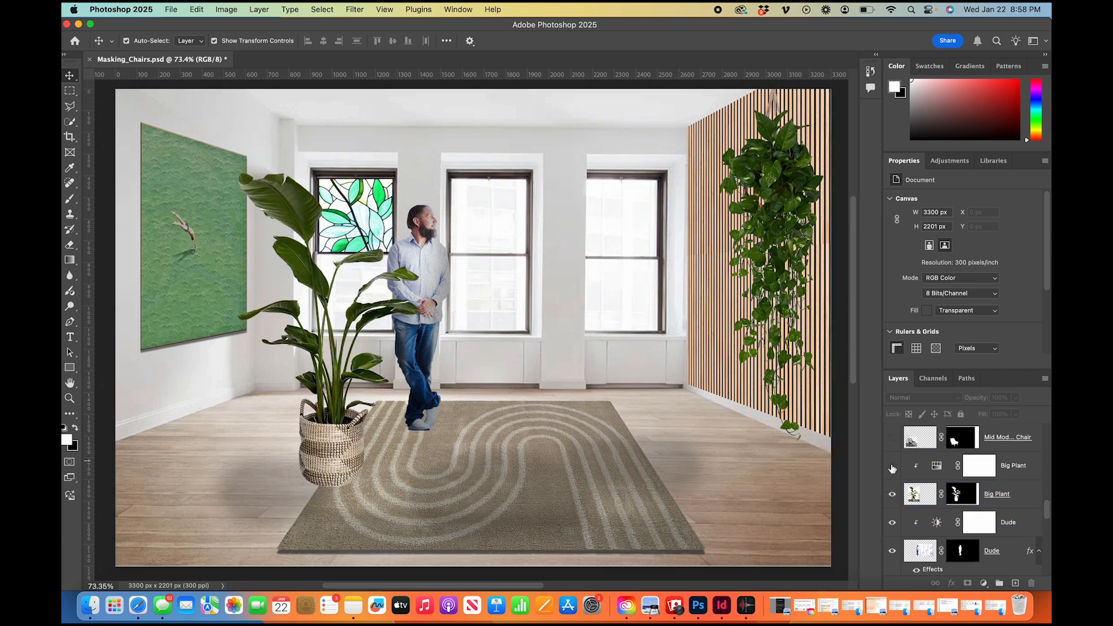
click(892, 466)
click(893, 466)
scroll(894, 481, up, 1)
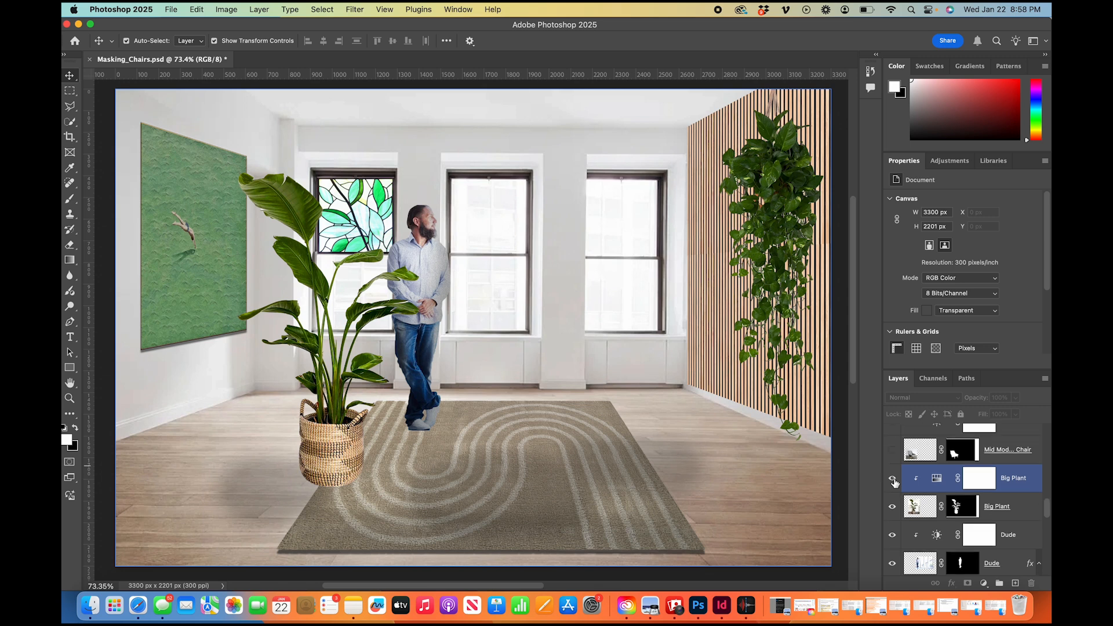
Show the Mid Mod Chair layer with its adjustment, and the Cactus layer above it.
click(892, 449)
scroll(894, 480, up, 1)
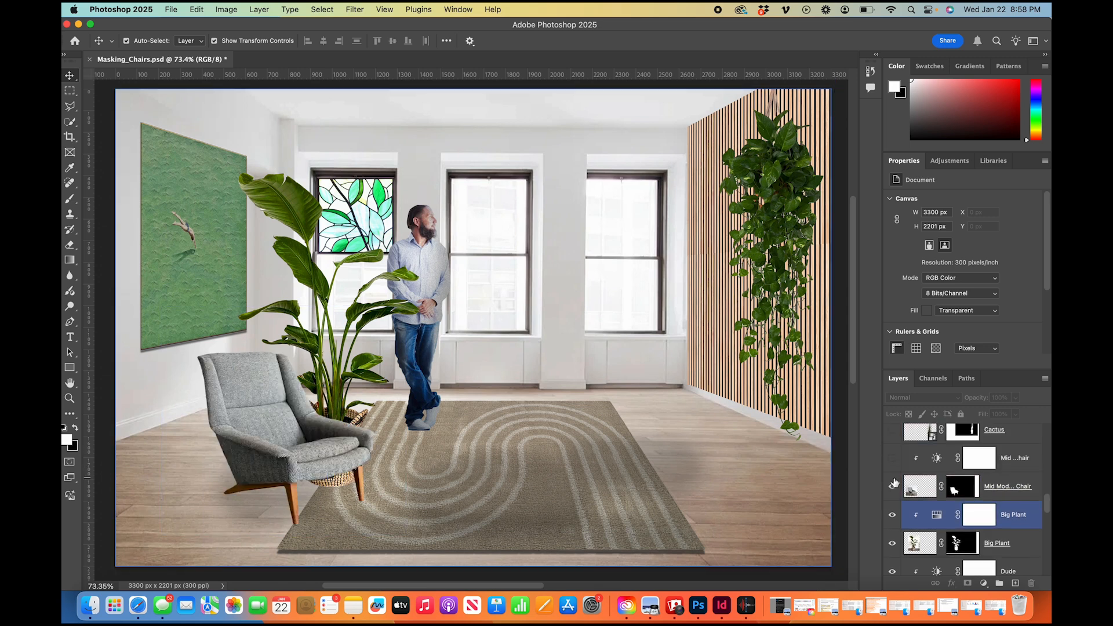
click(893, 458)
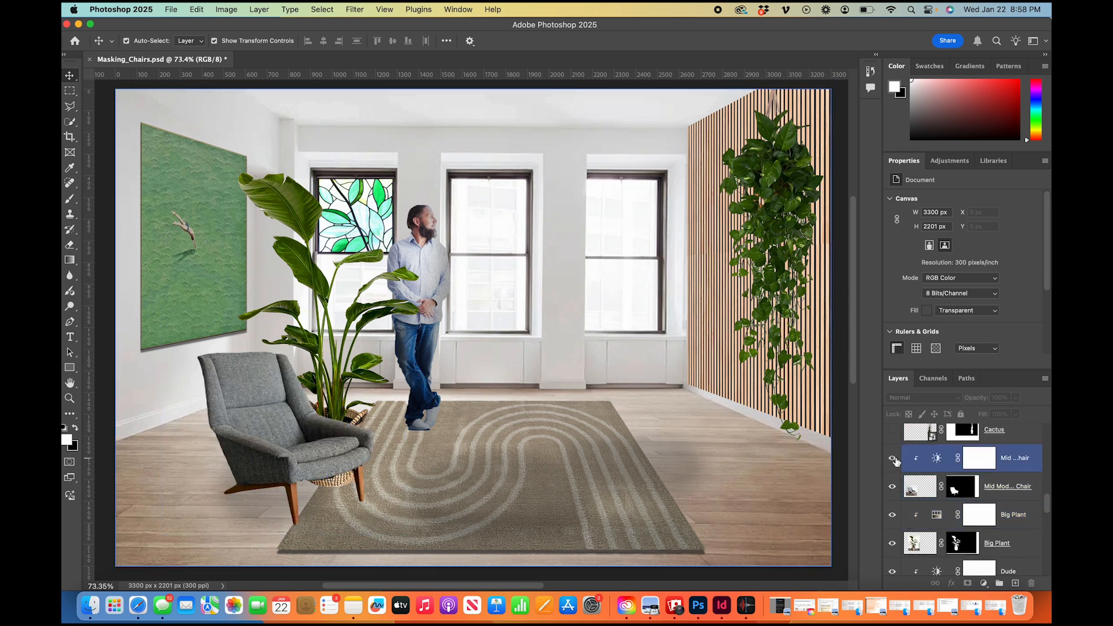
scroll(896, 461, up, 1)
click(893, 447)
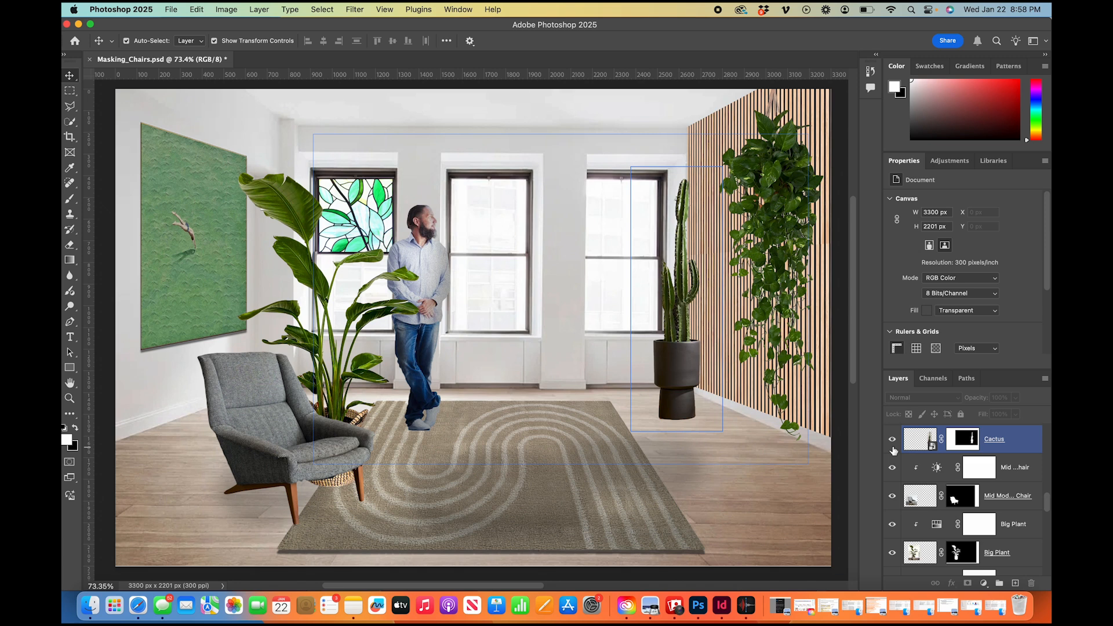
Show the Cactus adjustment layer and the Blankey throw layer with its clipped adjustment.
scroll(894, 450, up, 1)
click(893, 442)
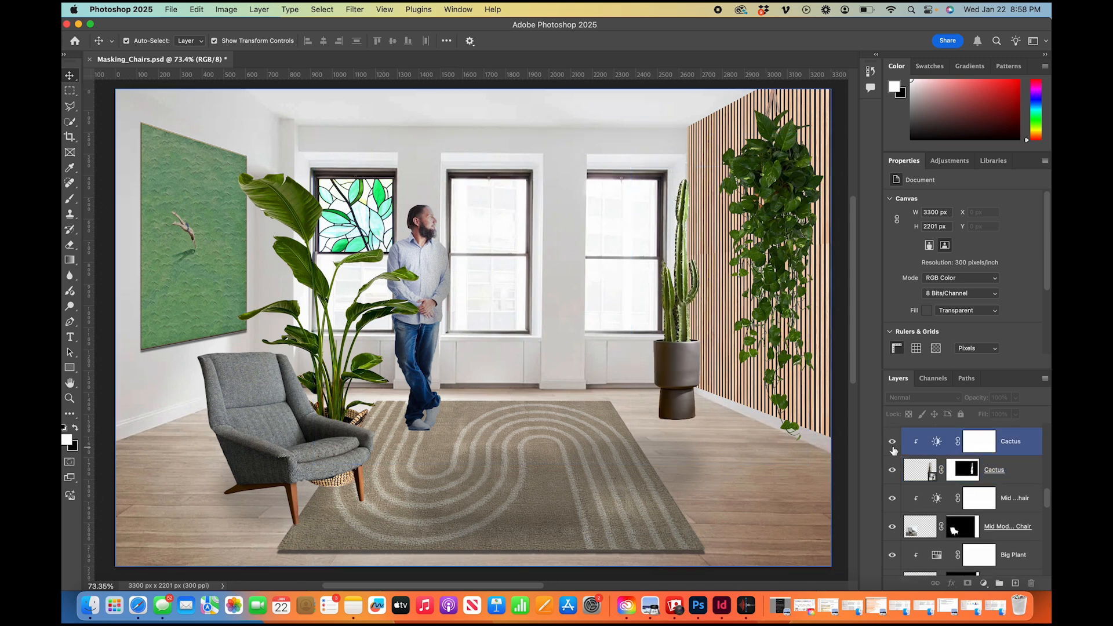
scroll(894, 470, up, 3)
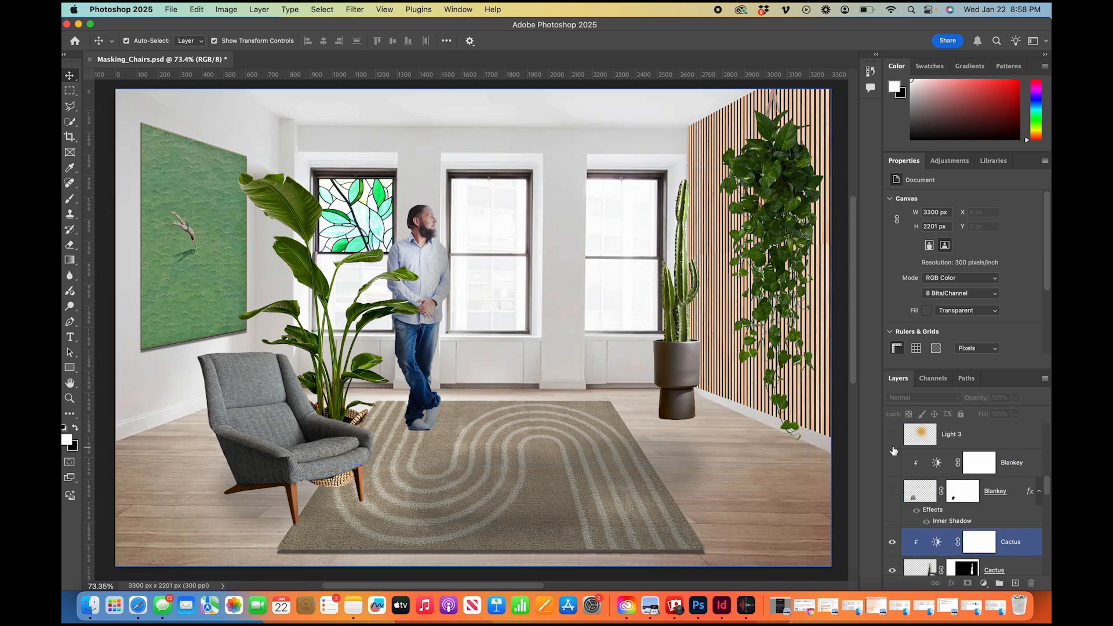
click(893, 494)
click(892, 463)
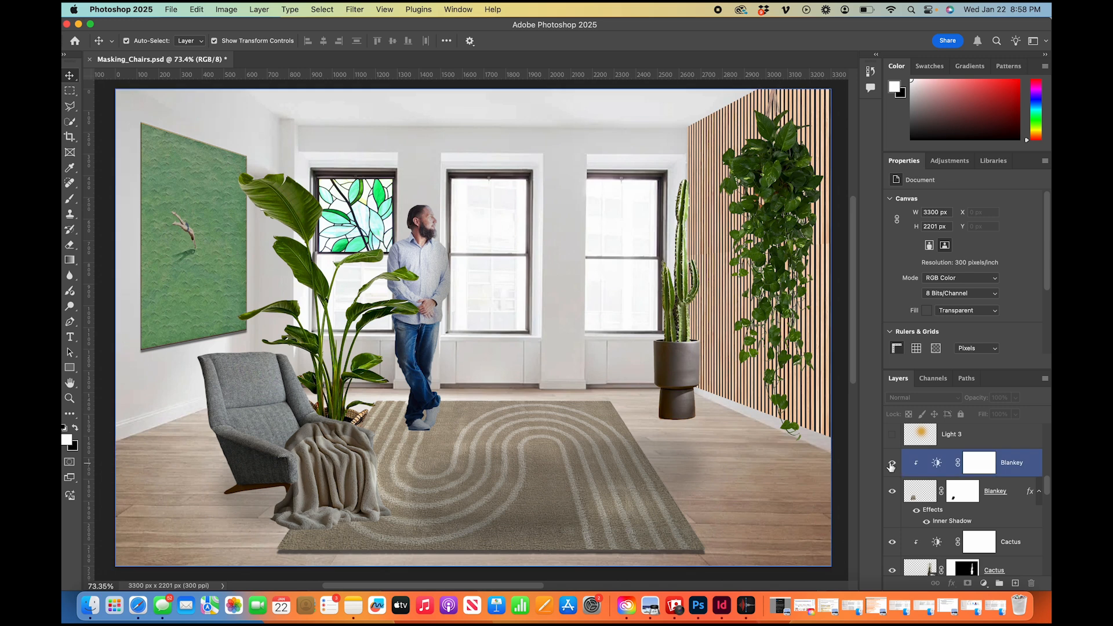
Show the three glow layers Light 3, Light 2 and Light 1.
scroll(894, 458, up, 3)
click(893, 483)
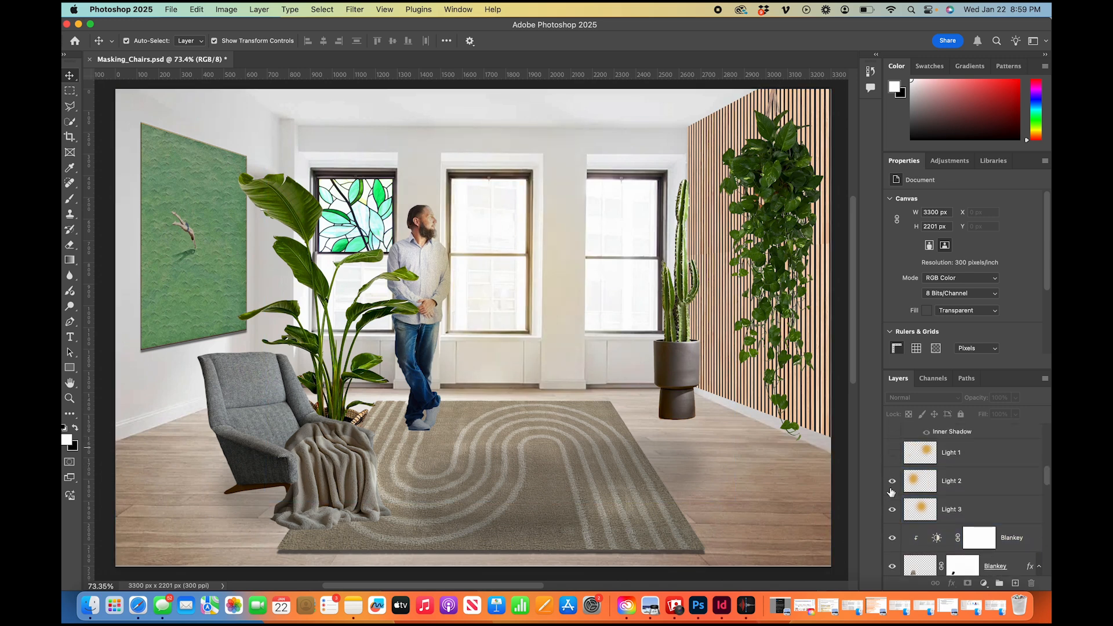
click(893, 454)
scroll(894, 459, up, 2)
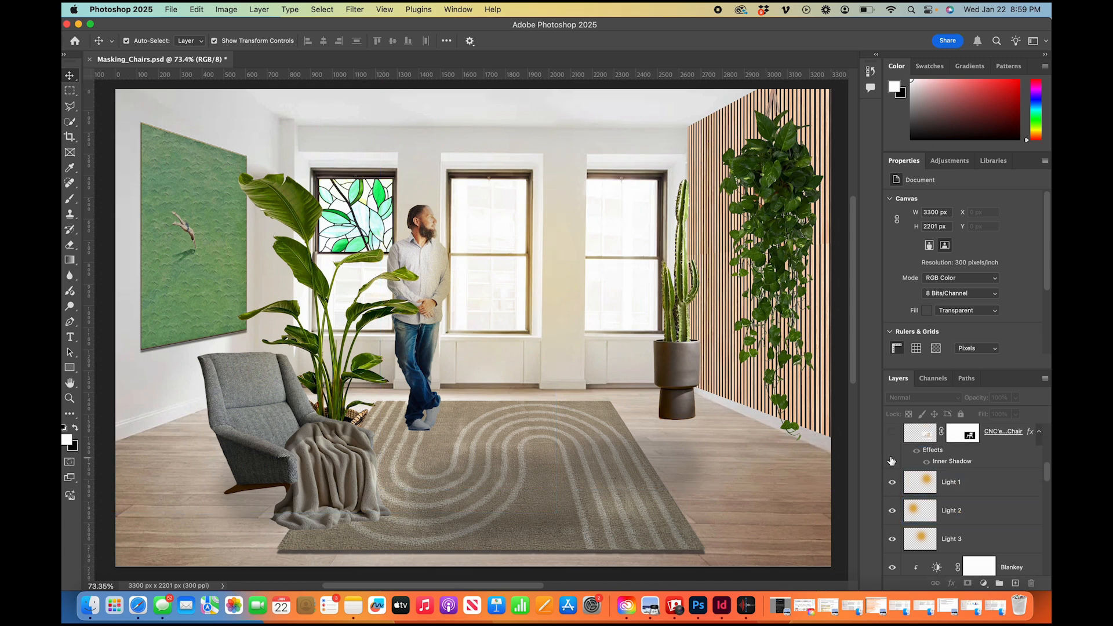
Show the light wooden CNC chair layer and its clipped adjustment layer.
scroll(892, 461, up, 1)
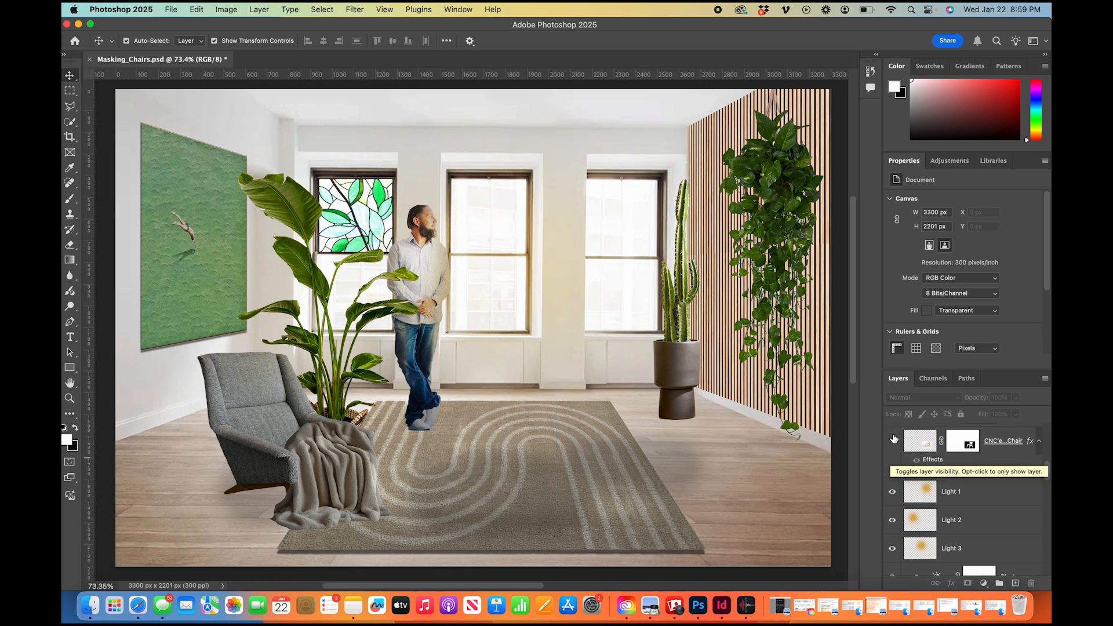
click(893, 440)
scroll(893, 458, up, 3)
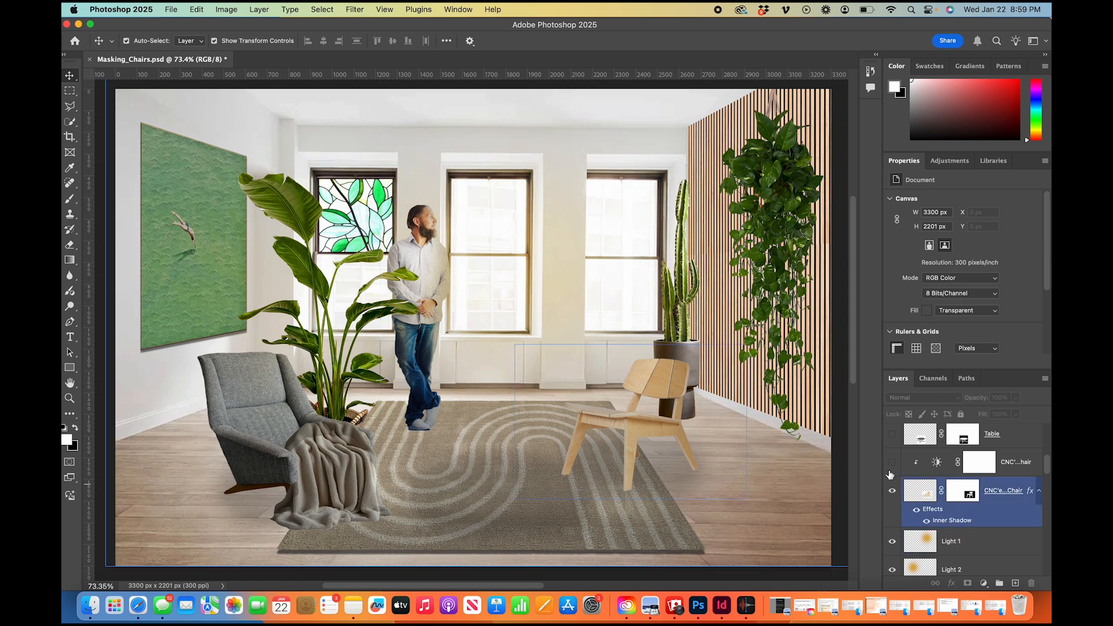
click(892, 462)
Show the round coffee Table layer and its clipped adjustment layer.
scroll(892, 465, up, 3)
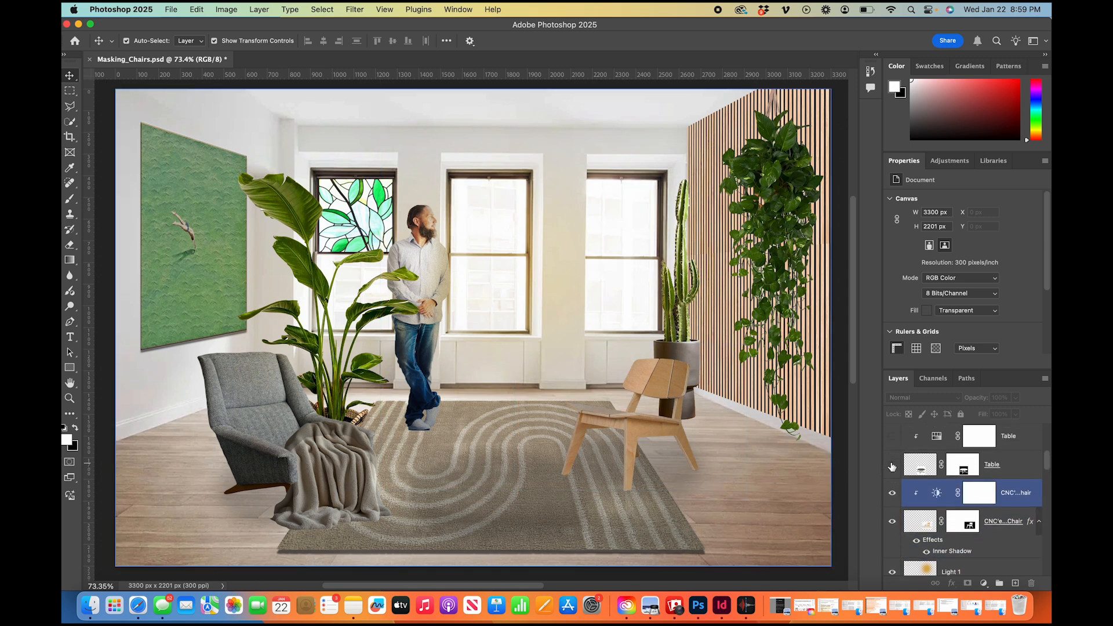
click(892, 465)
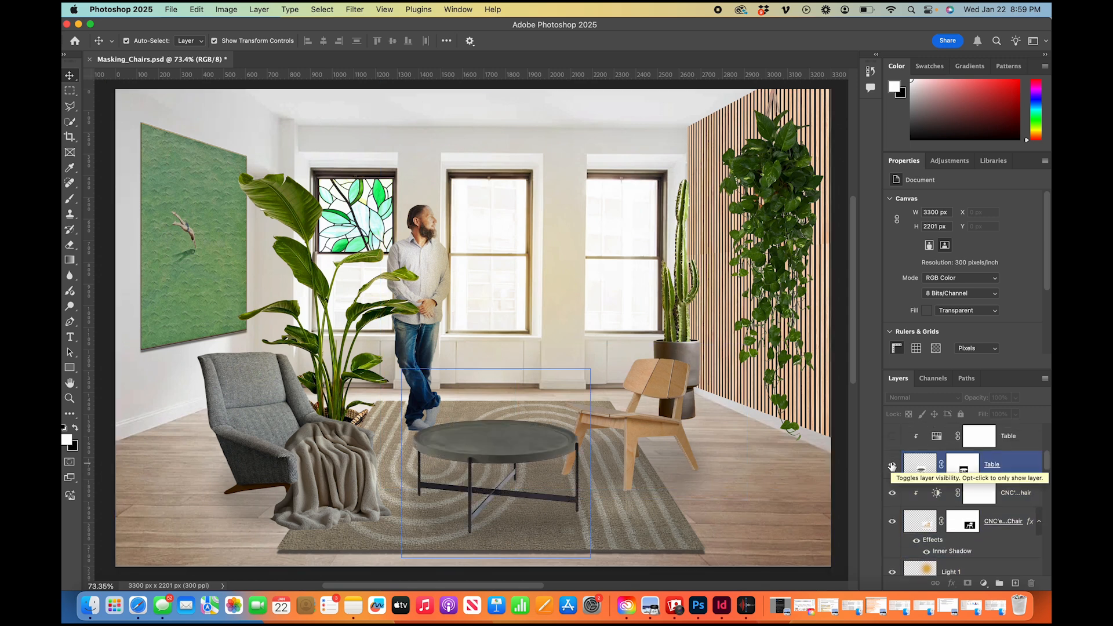
scroll(893, 466, up, 1)
click(892, 465)
Show the small potted Plant layer on the table and its clipped adjustment.
scroll(893, 466, up, 2)
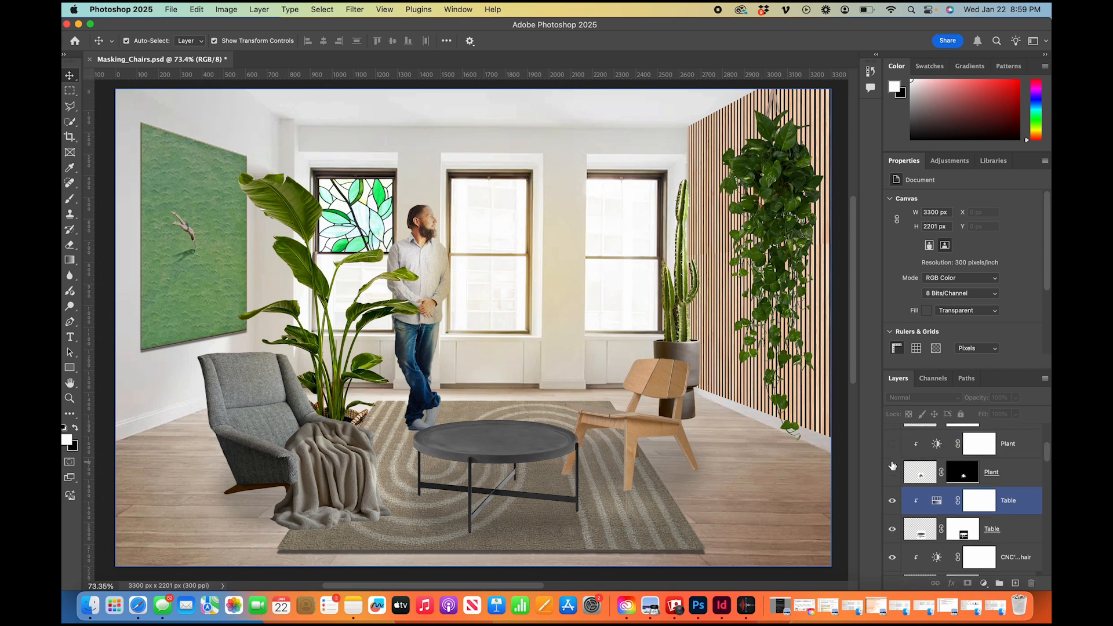
click(893, 473)
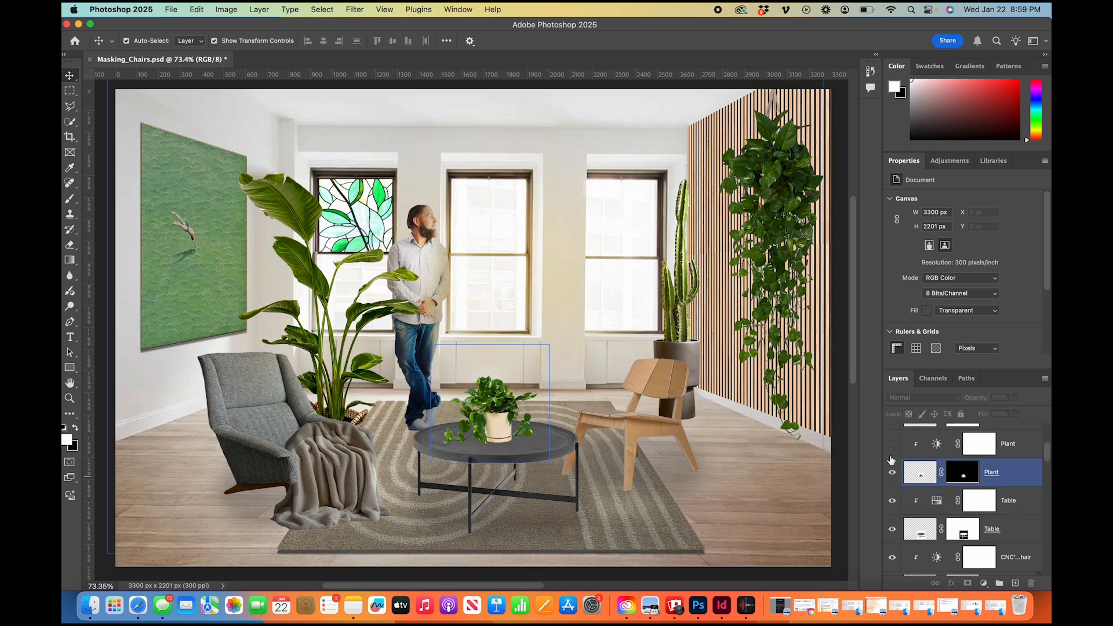
click(893, 444)
Show the hanging Light lamp layer, and the green Slippers layer with its adjustment.
scroll(894, 449, up, 2)
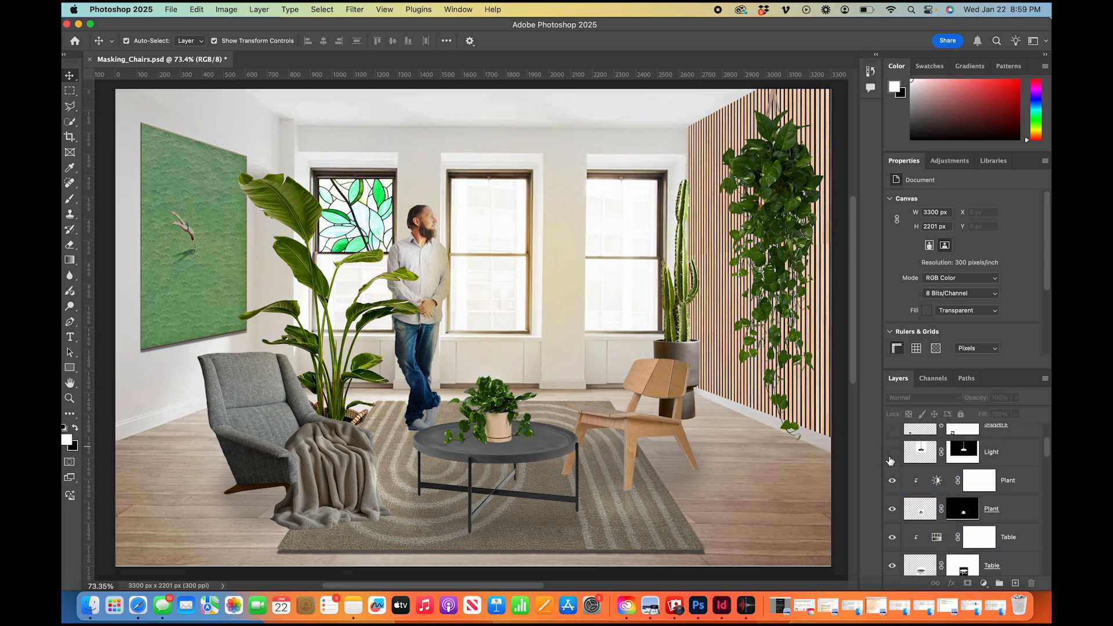
click(891, 455)
scroll(891, 460, up, 2)
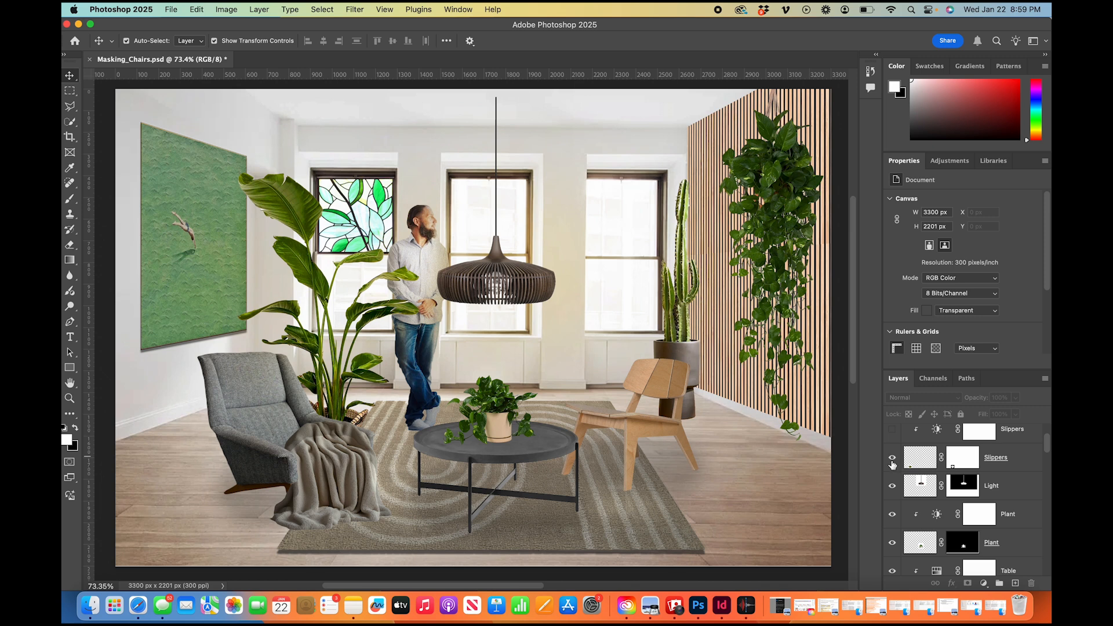
click(892, 484)
click(893, 456)
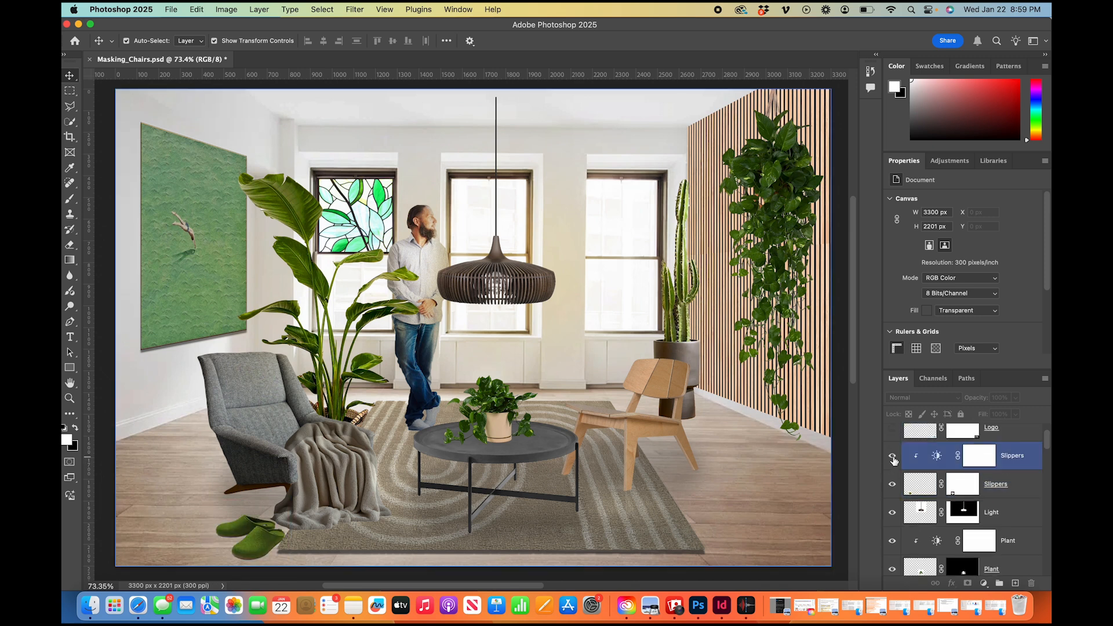
Show the Blue Duck Design Logo layer and its clipped adjustment layer.
scroll(893, 459, up, 1)
click(893, 456)
scroll(893, 458, up, 1)
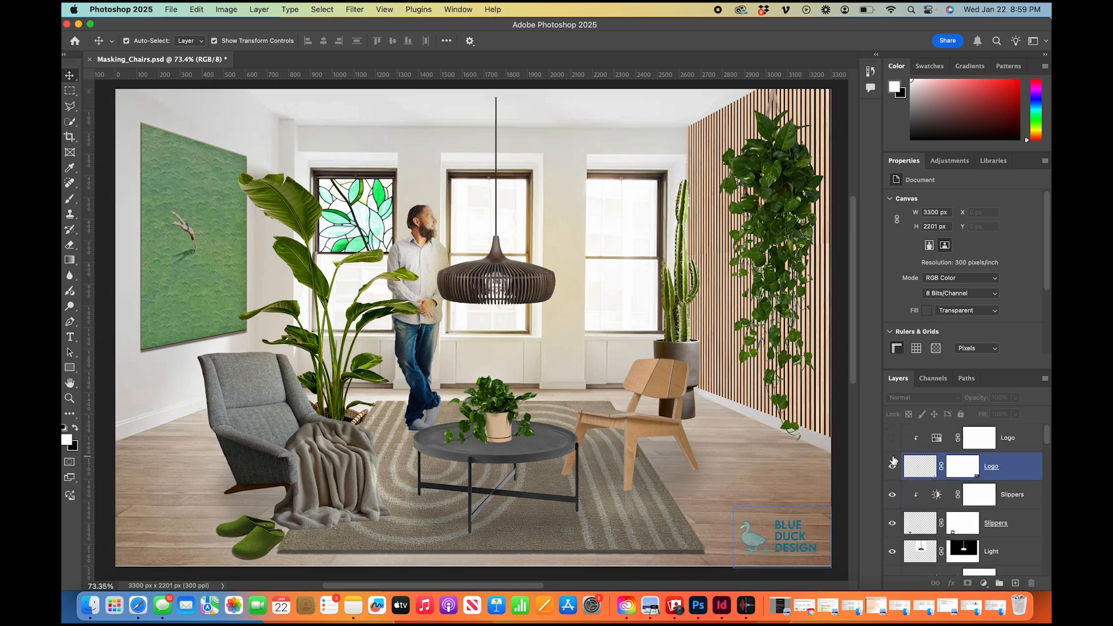
click(892, 441)
Review the whole composite and go down the layer stack to the Art layer, examining the layer masks.
click(927, 500)
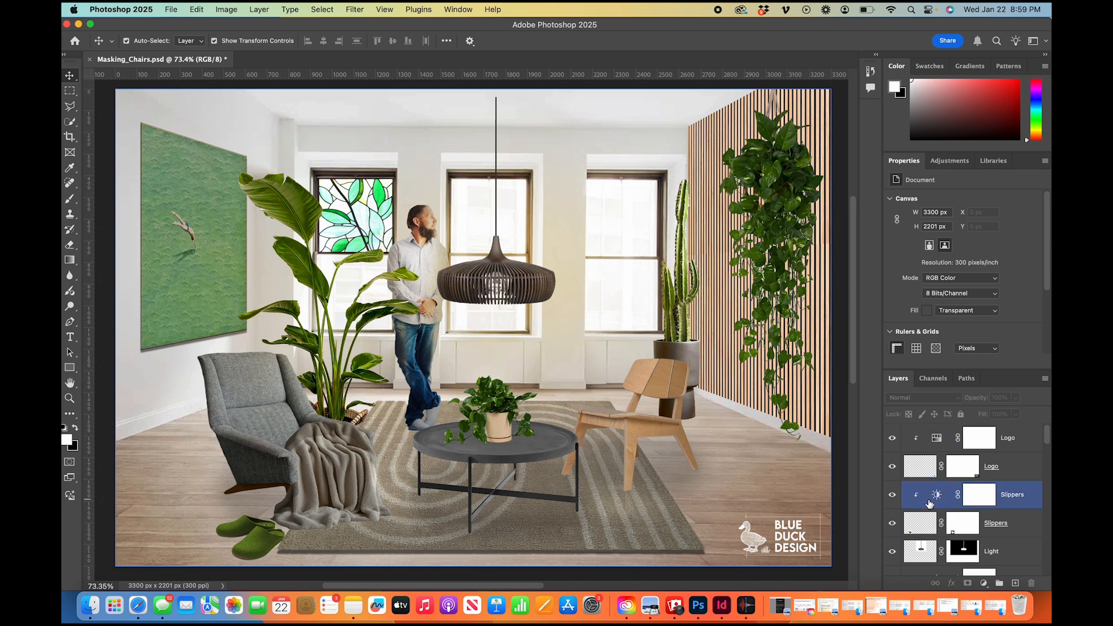
click(525, 293)
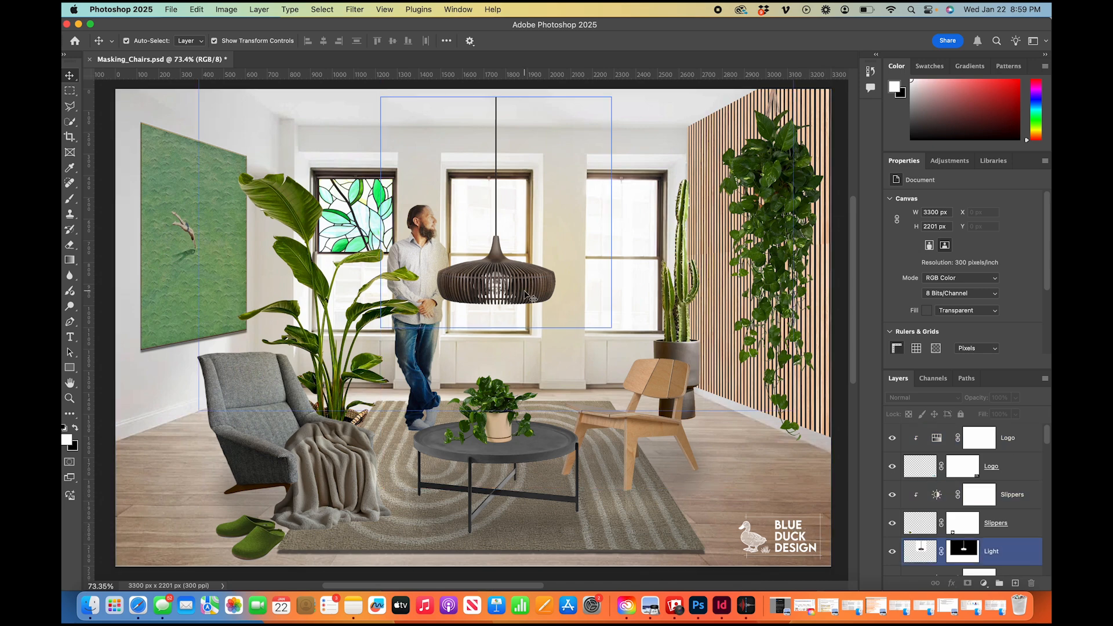
scroll(526, 296, up, 3)
scroll(525, 296, down, 2)
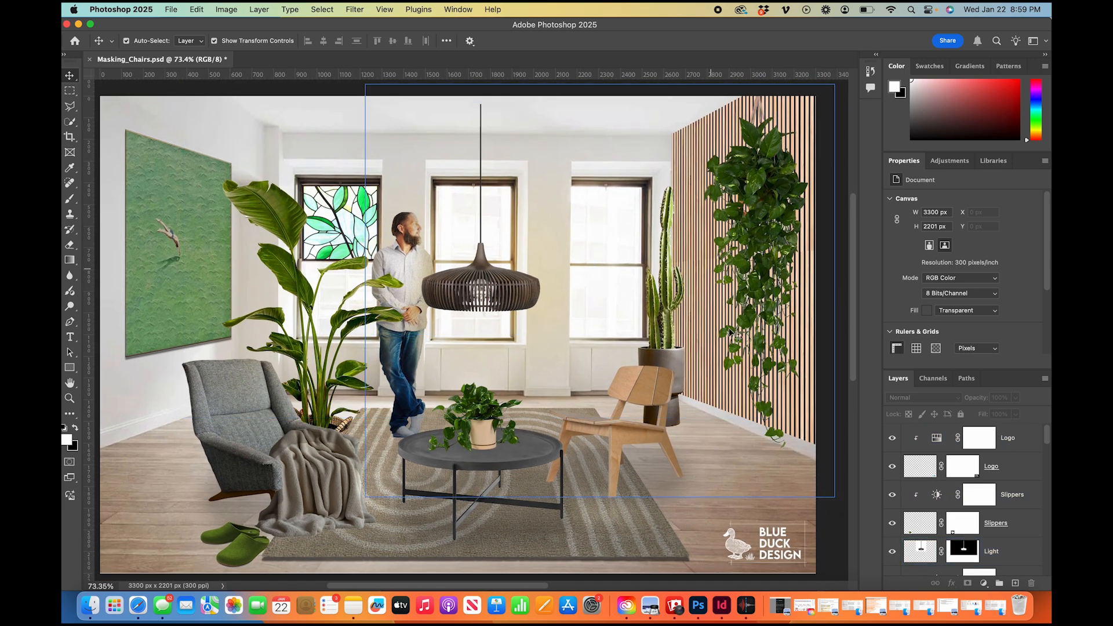
key(super+0)
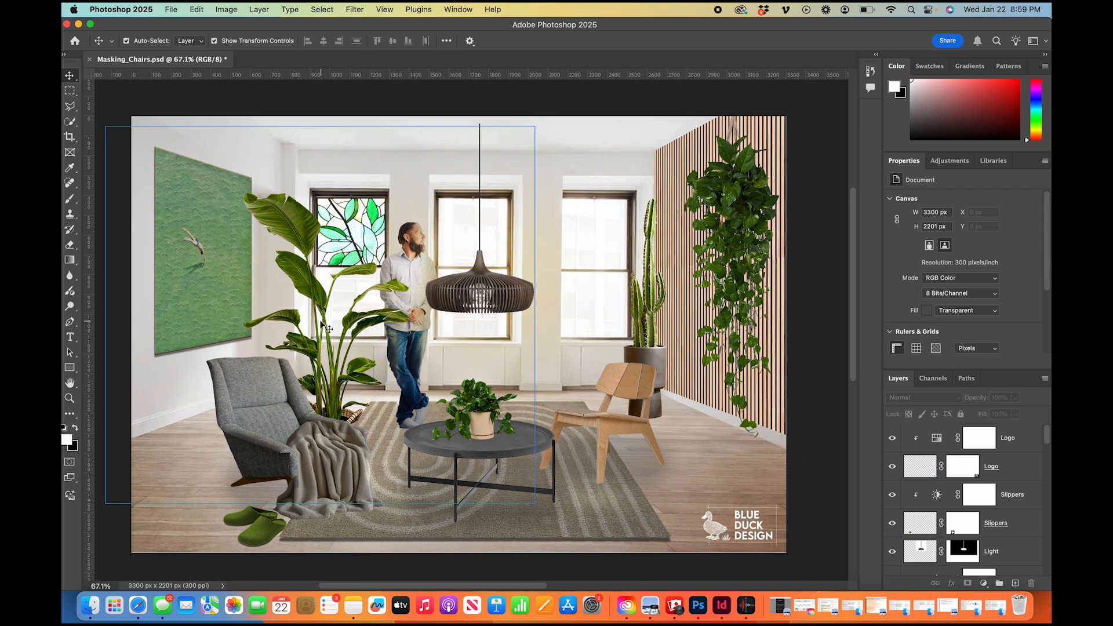
click(950, 493)
scroll(986, 479, down, 2)
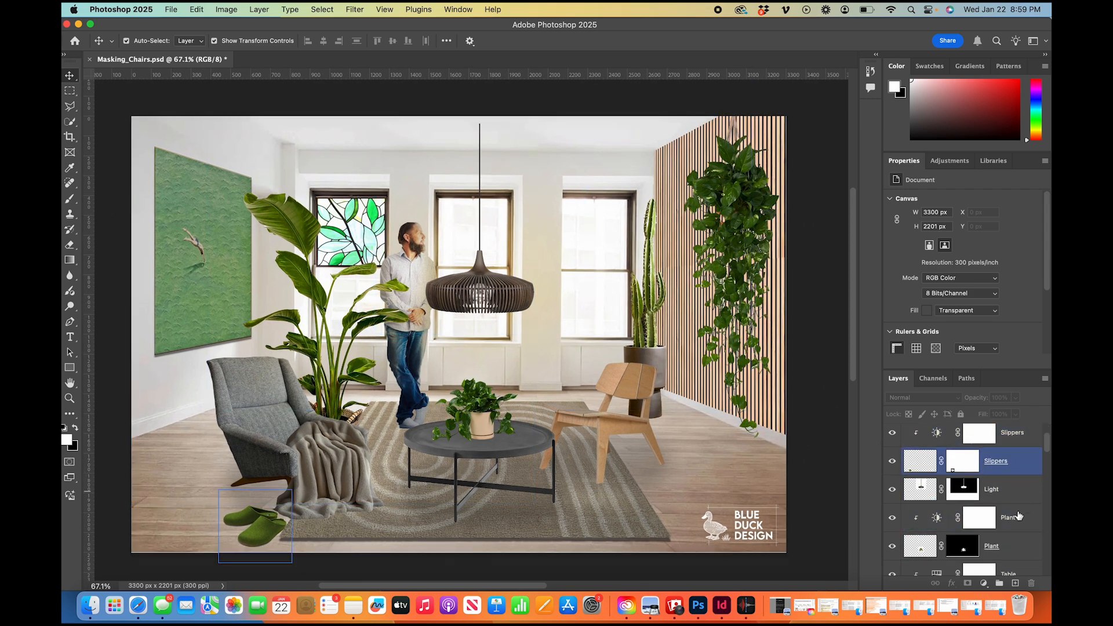
scroll(1021, 522, down, 5)
scroll(1010, 532, down, 4)
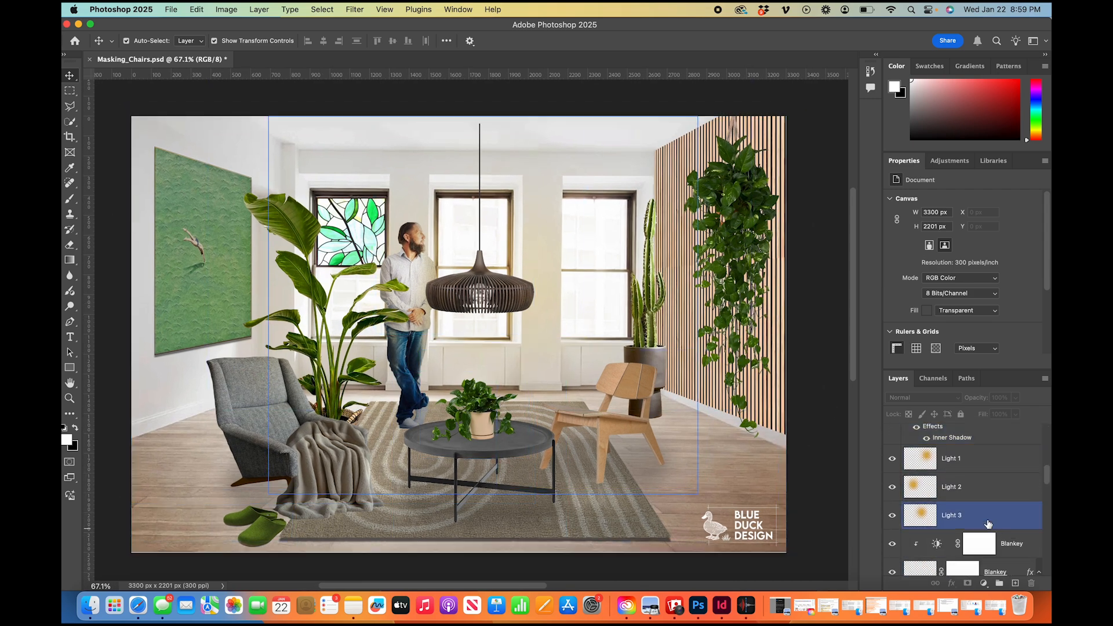
scroll(967, 517, down, 6)
scroll(967, 516, down, 3)
click(966, 516)
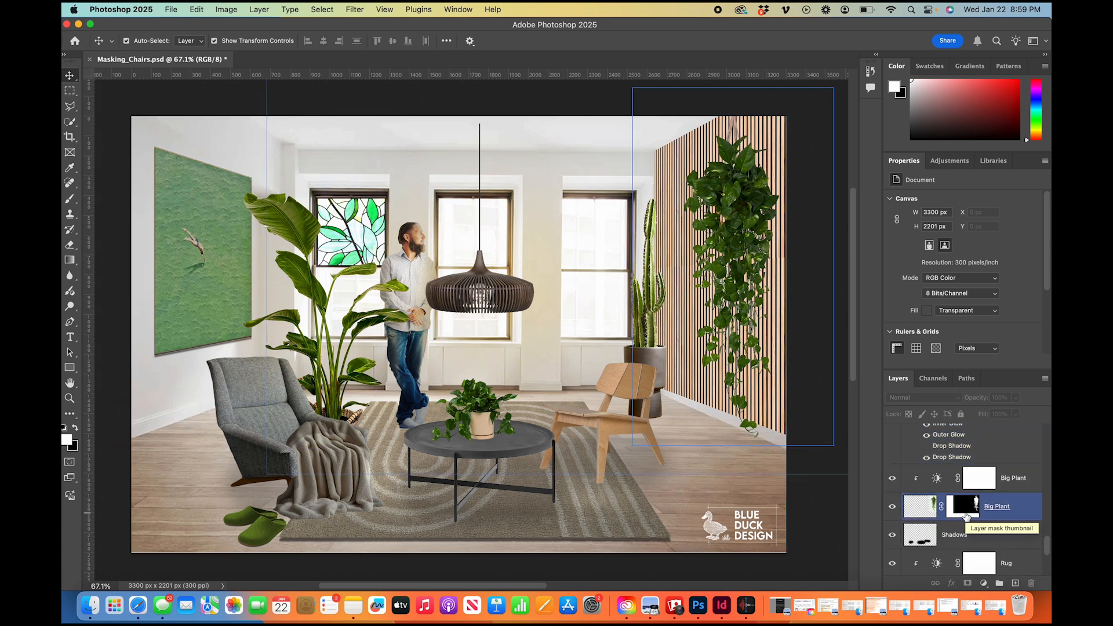
scroll(966, 516, down, 5)
click(966, 517)
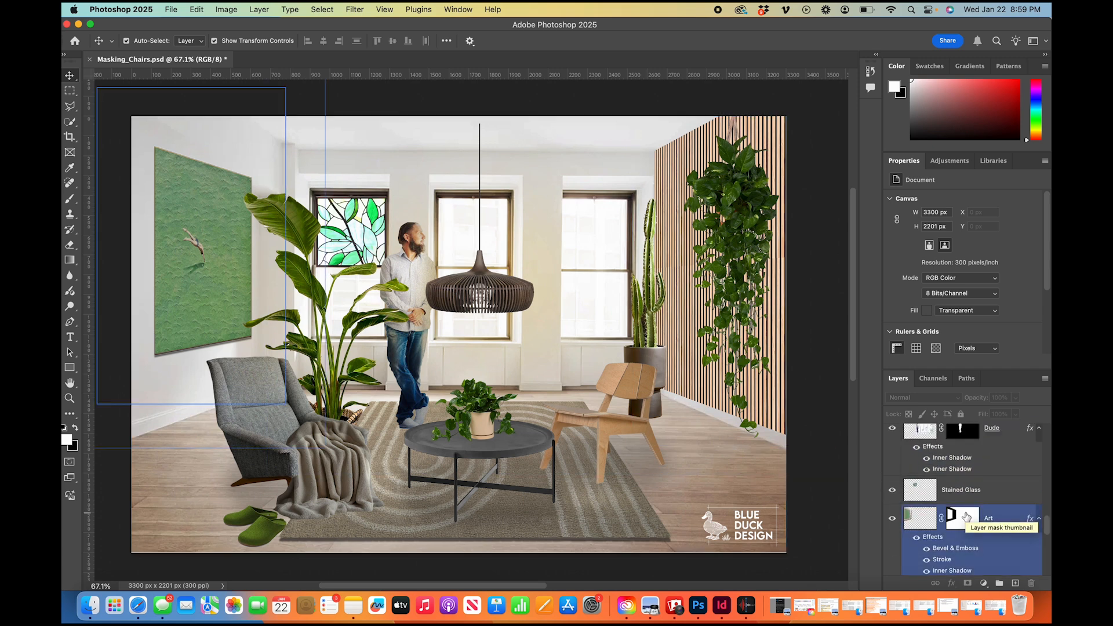
Go back up the layer stack to Slippers, examining the layers together with their clipped adjustments and masks.
scroll(960, 477, up, 3)
scroll(957, 477, up, 2)
scroll(956, 477, up, 2)
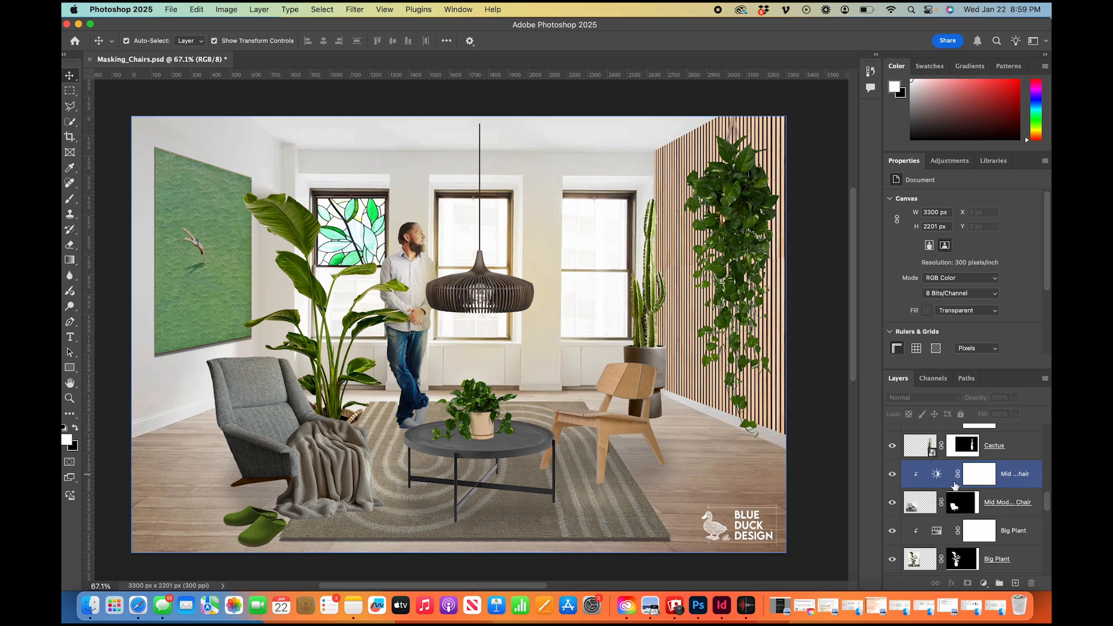
click(922, 492)
scroll(922, 492, up, 3)
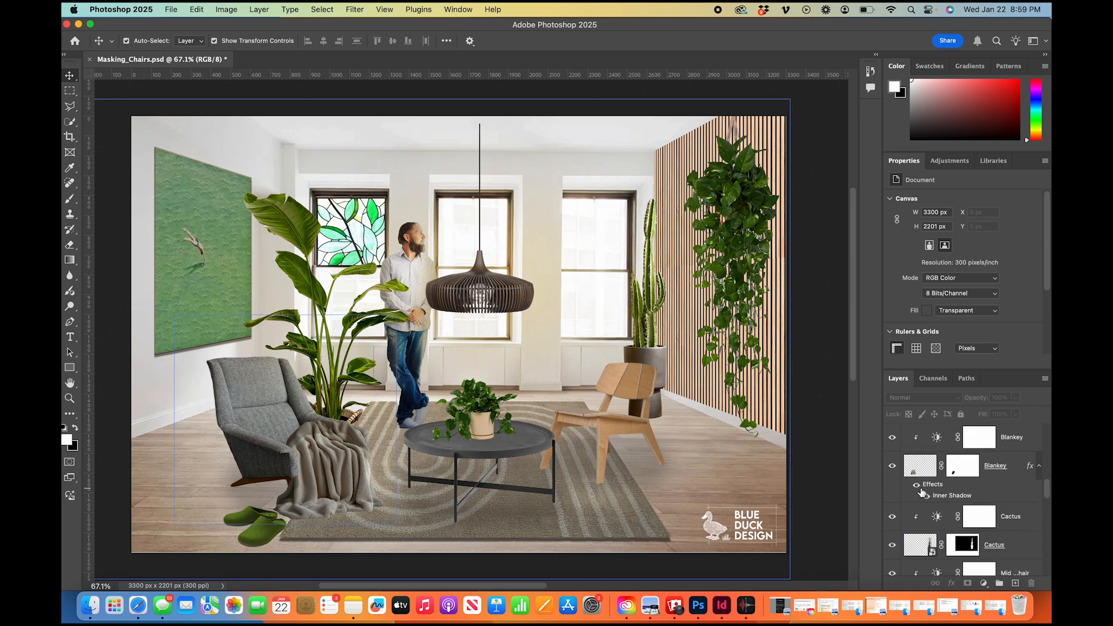
click(921, 493)
scroll(918, 500, up, 1)
click(919, 498)
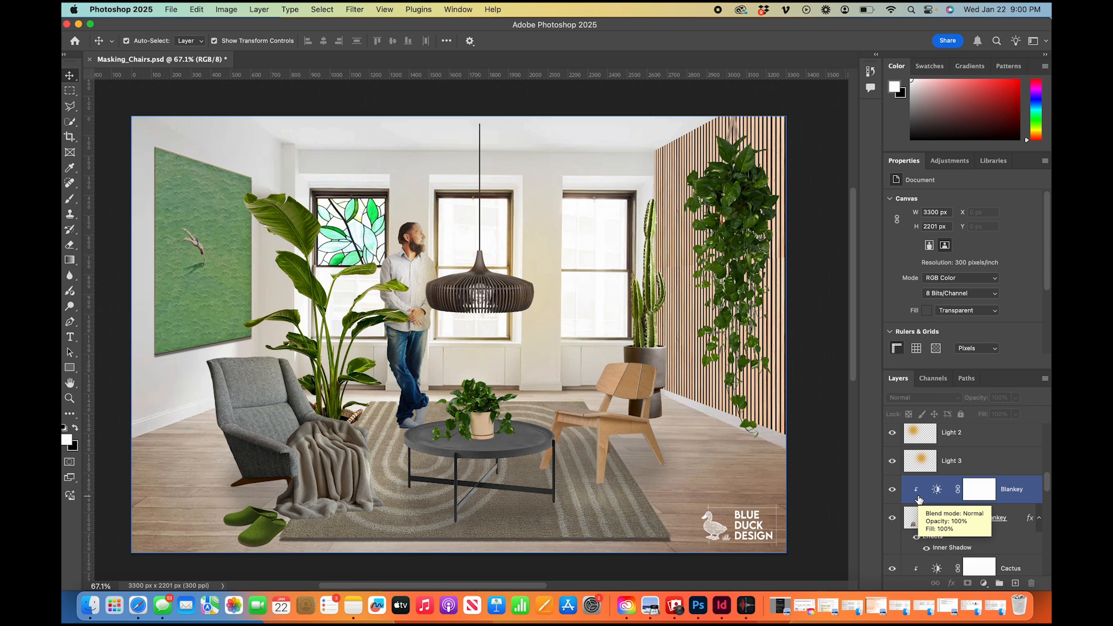
scroll(919, 498, up, 5)
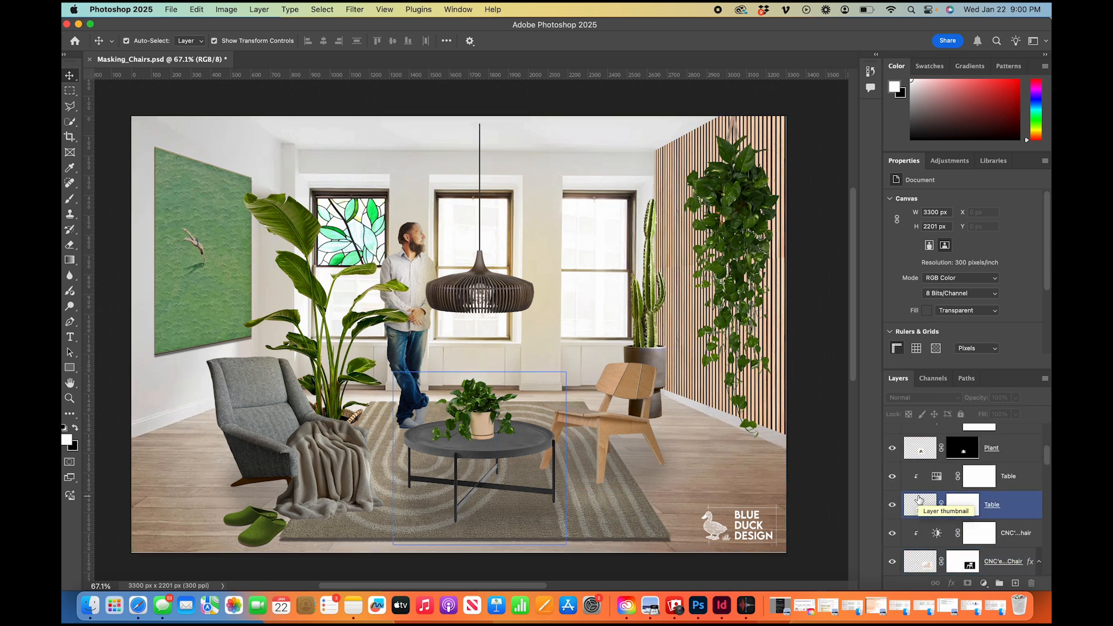
scroll(918, 499, down, 3)
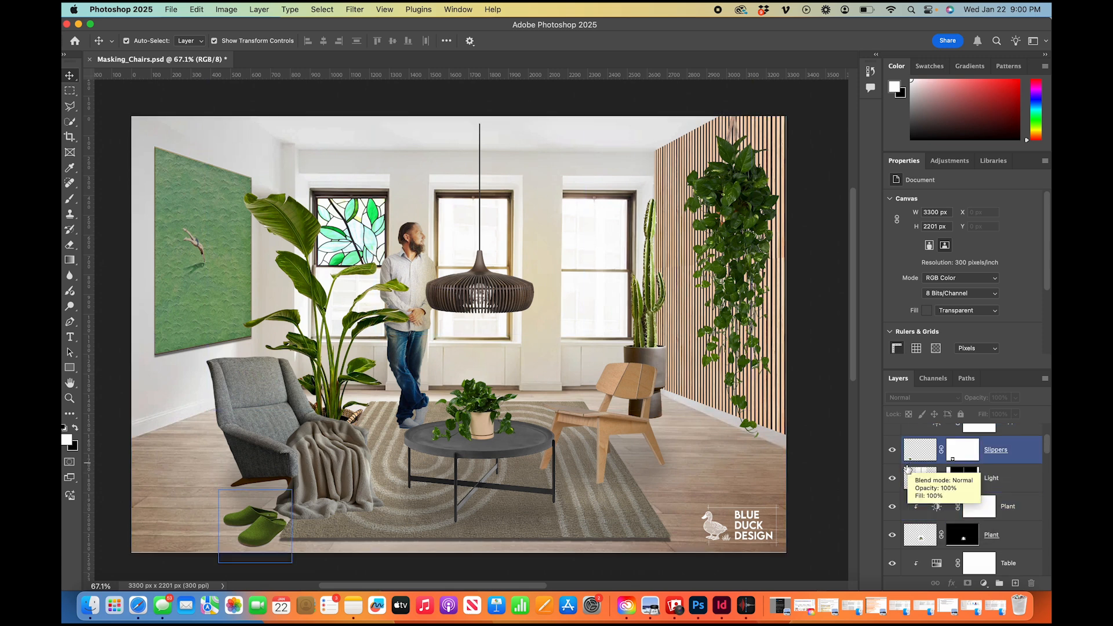
Toggle the hanging Light layer off and back on to identify it in the composite.
click(915, 478)
click(893, 482)
click(893, 482)
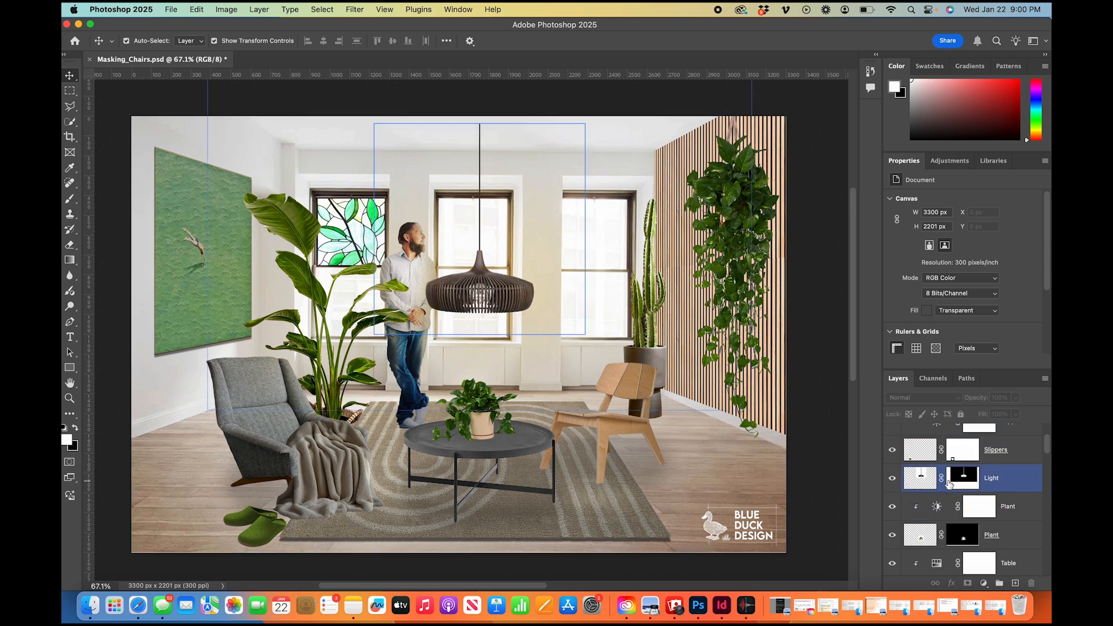
Delete the hanging Light layer's mask to demonstrate the unmasked image, and undo the deletion.
click(962, 483)
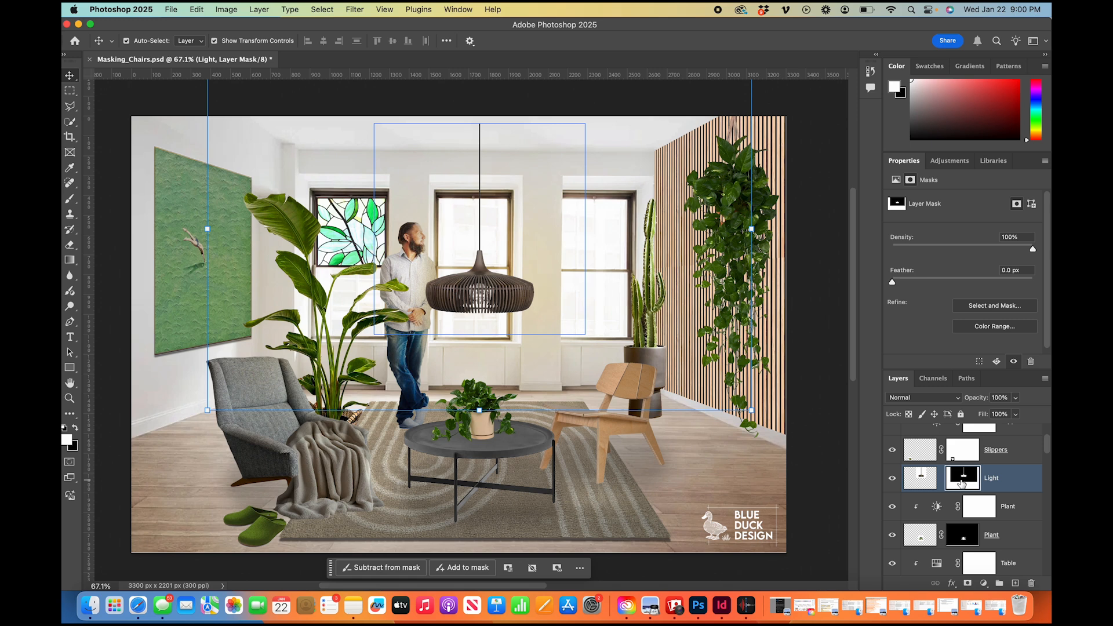
key(BackSpace)
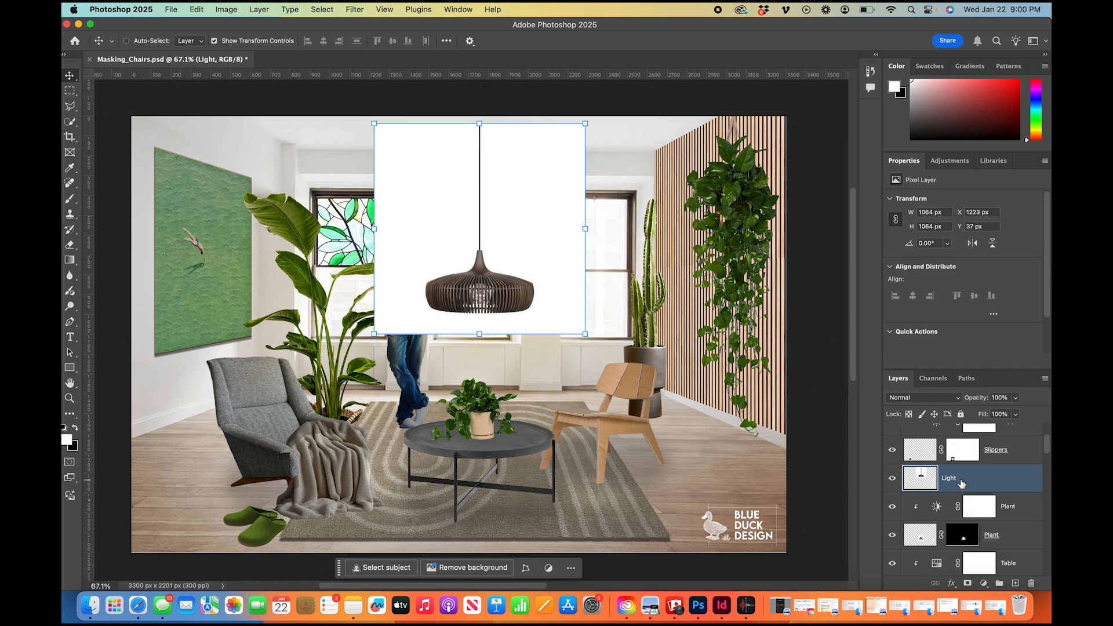
key(super+z)
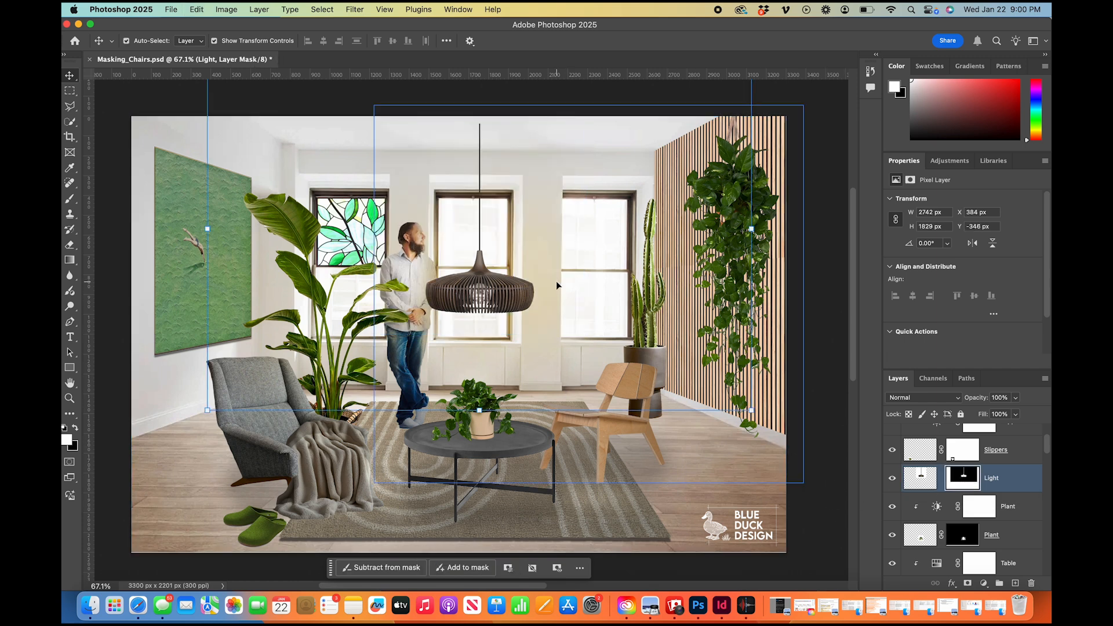
scroll(474, 291, down, 3)
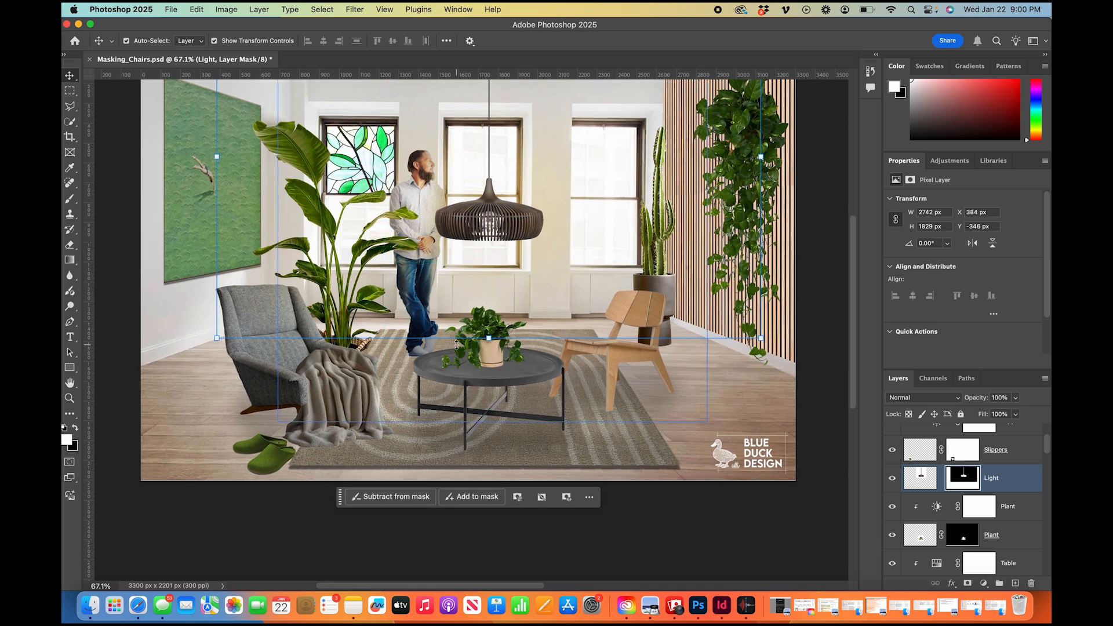
shift+click(946, 508)
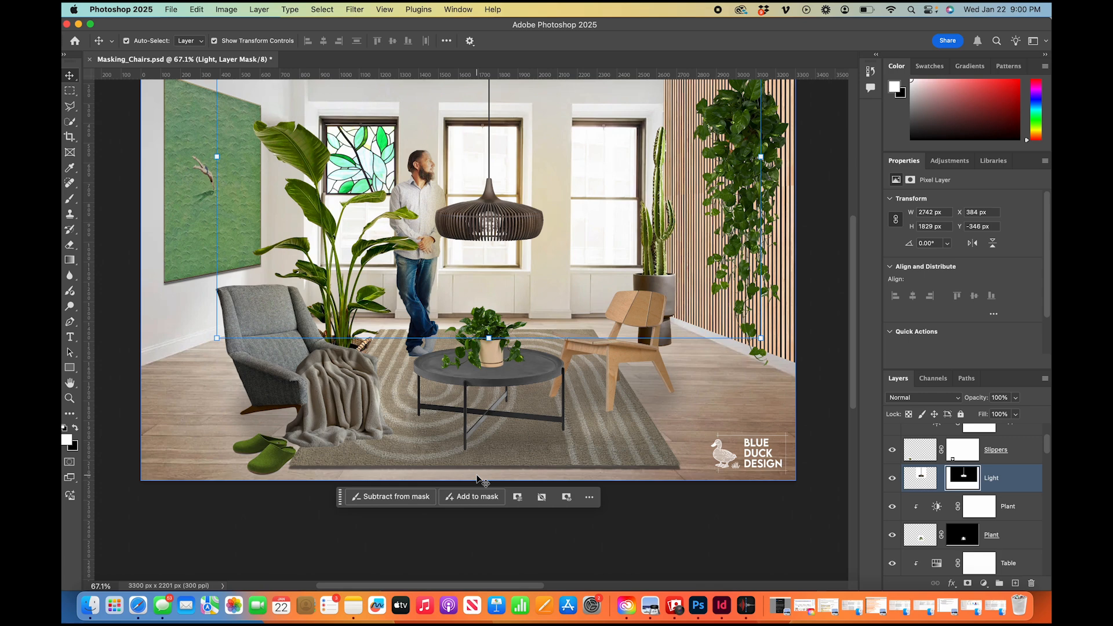
scroll(477, 479, down, 2)
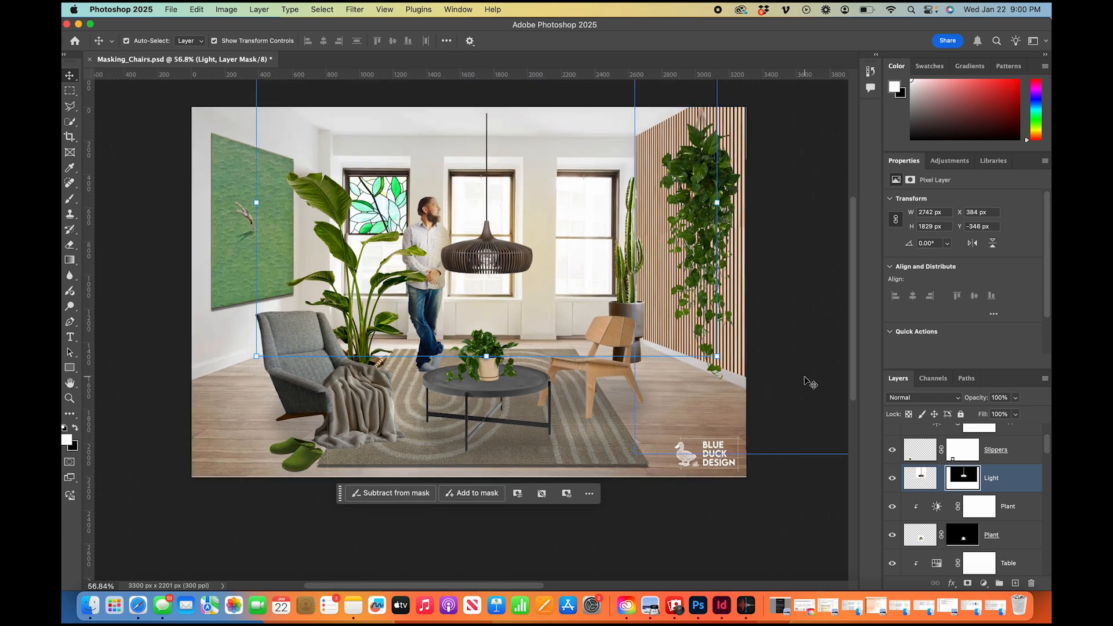
Examine the finished room composite, both overall and in detail, including the masked hanging light, furniture, plants and standing man.
scroll(472, 308, up, 3)
scroll(472, 308, down, 1)
scroll(472, 308, up, 2)
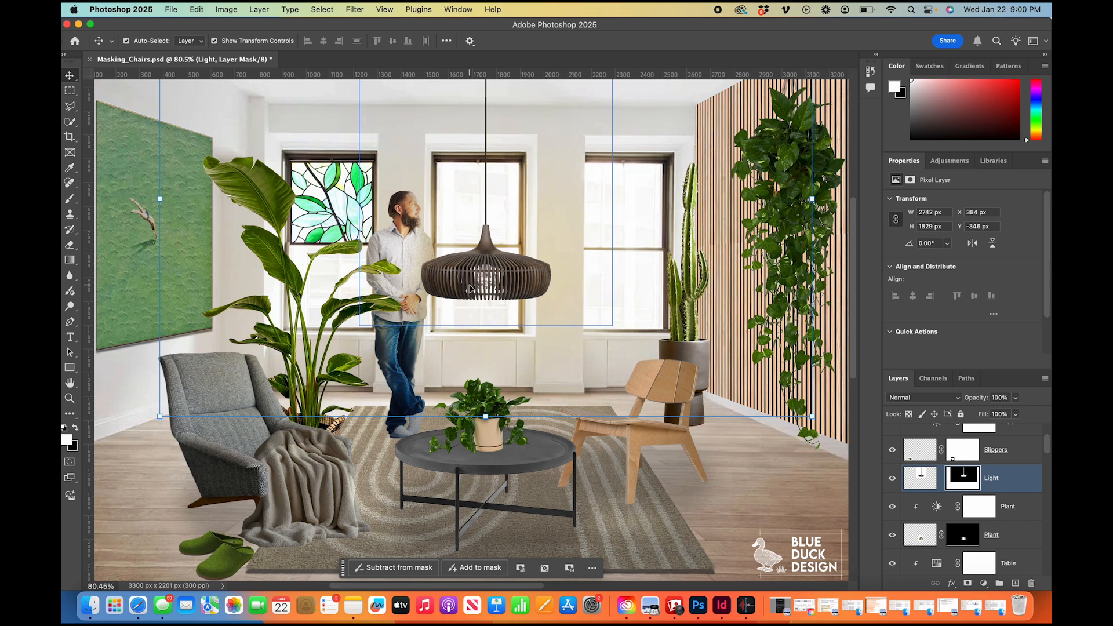
scroll(469, 288, down, 2)
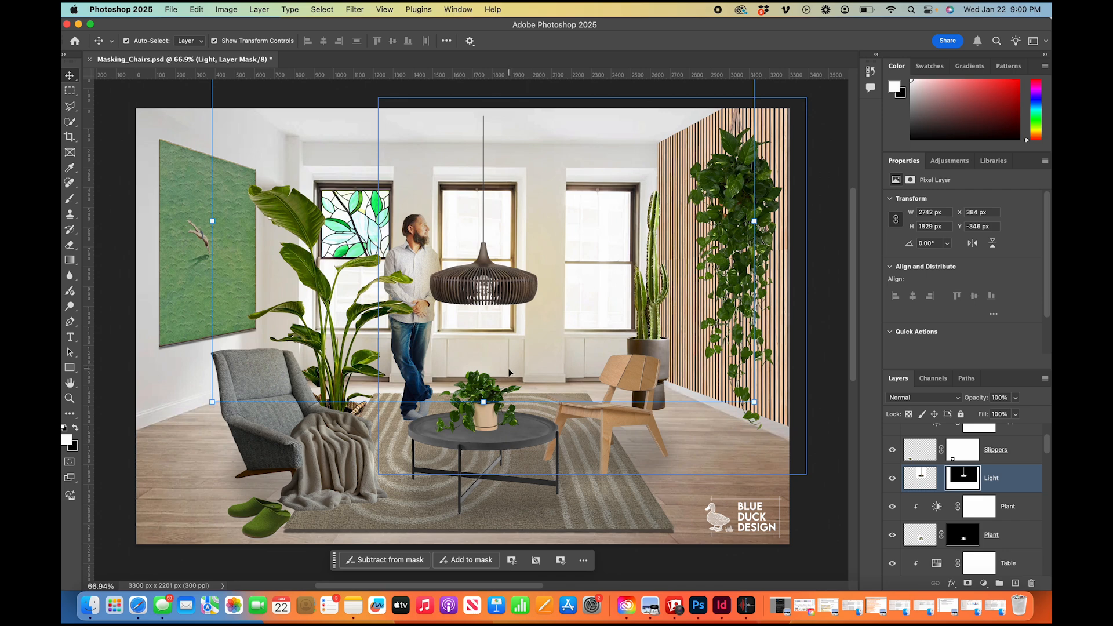
scroll(511, 367, up, 1)
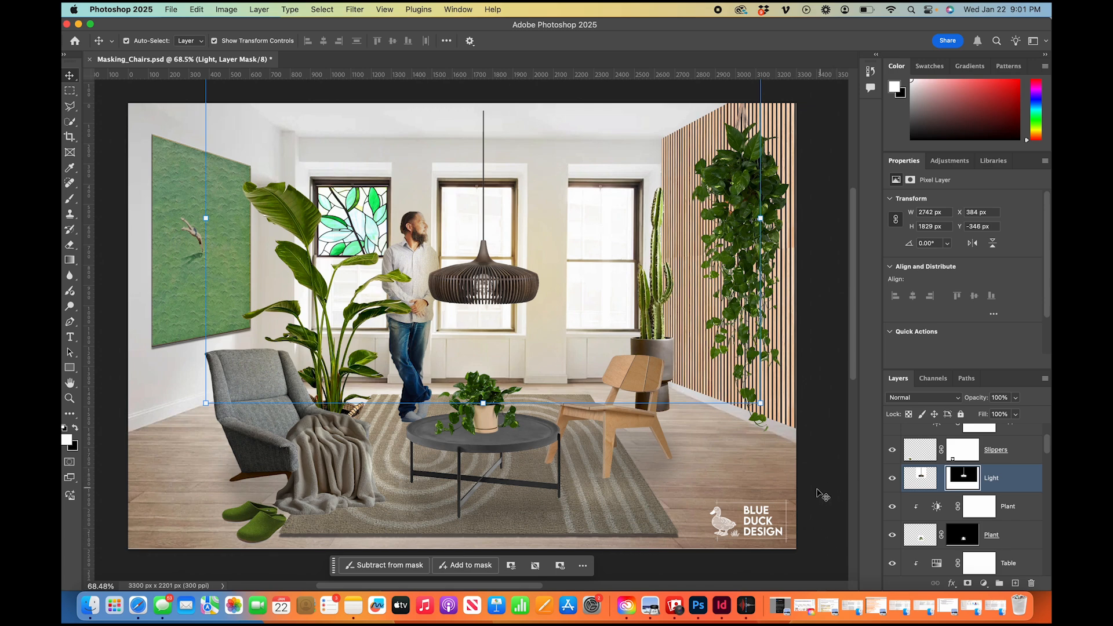
scroll(578, 317, down, 3)
scroll(579, 317, up, 3)
scroll(578, 317, up, 1)
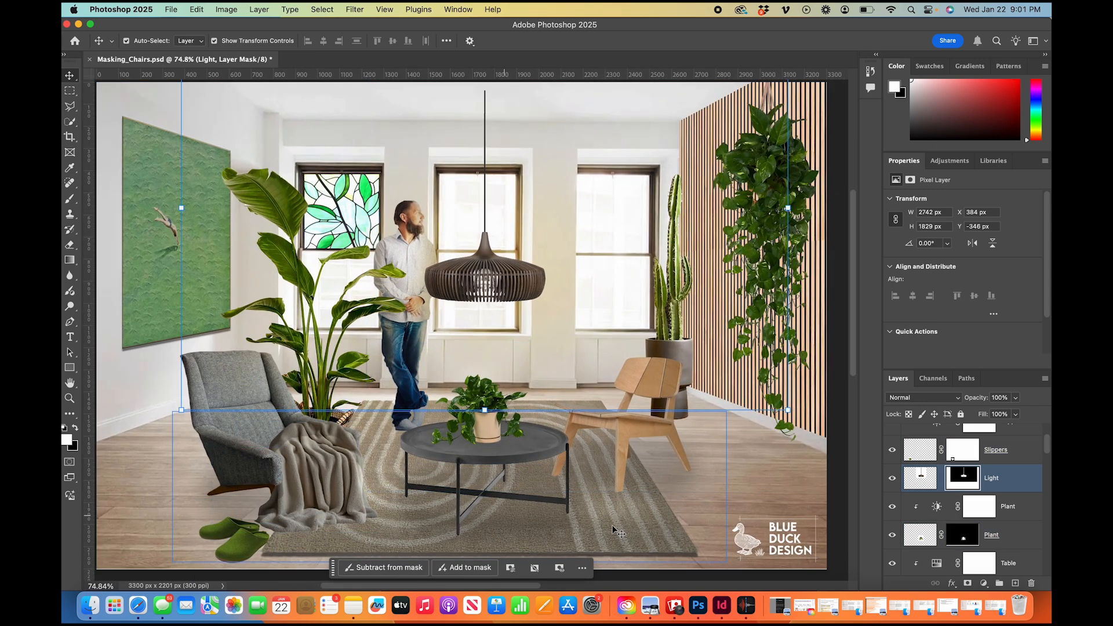
scroll(450, 322, down, 2)
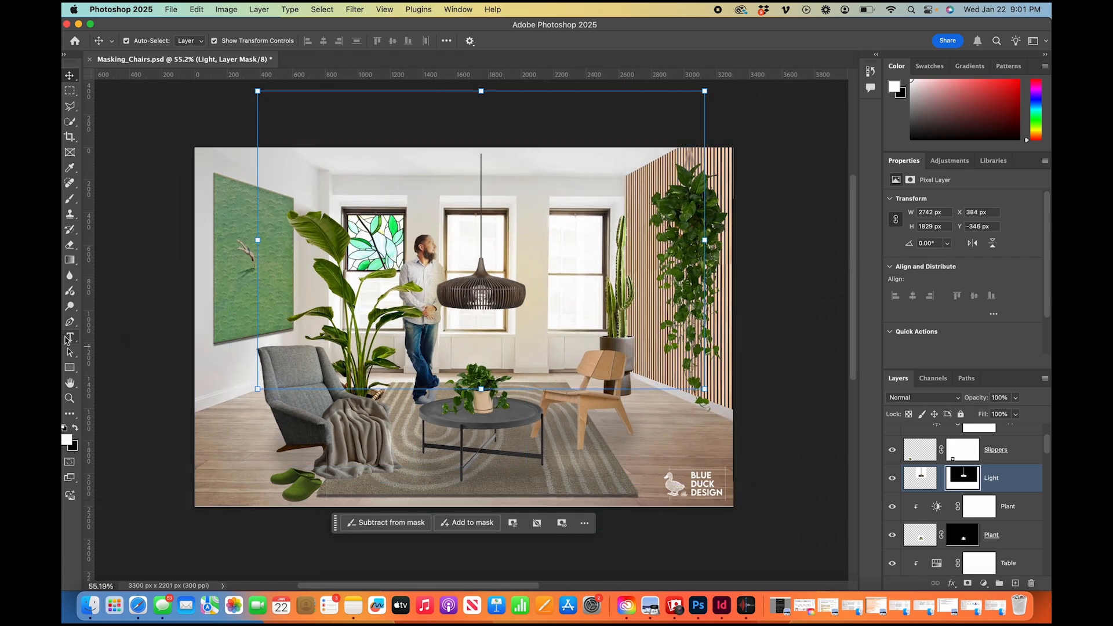
scroll(143, 212, up, 2)
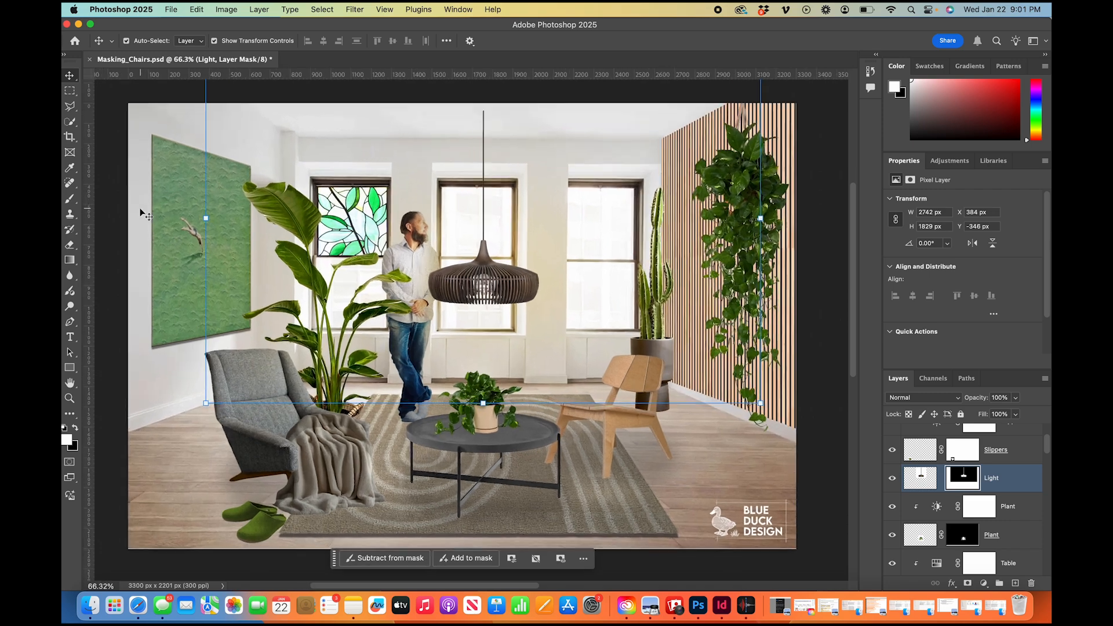